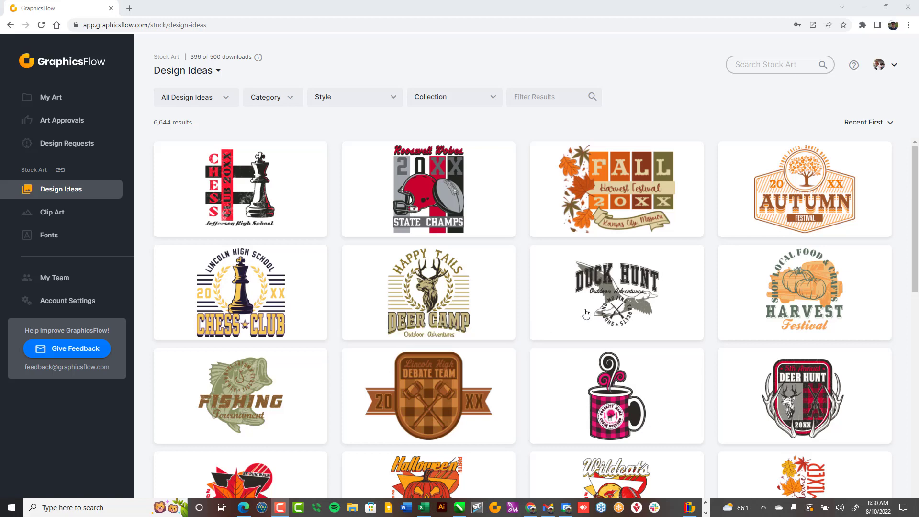
- Turn on asking where to save each file before downloading in Chrome's download settings, and return to the GraphicsFlow design ideas
left_click(908, 25)
left_click(825, 205)
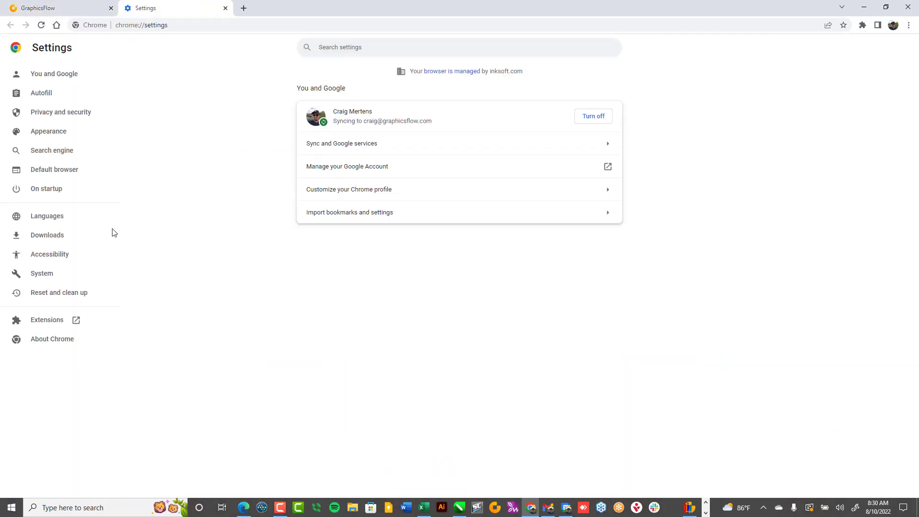
left_click(55, 236)
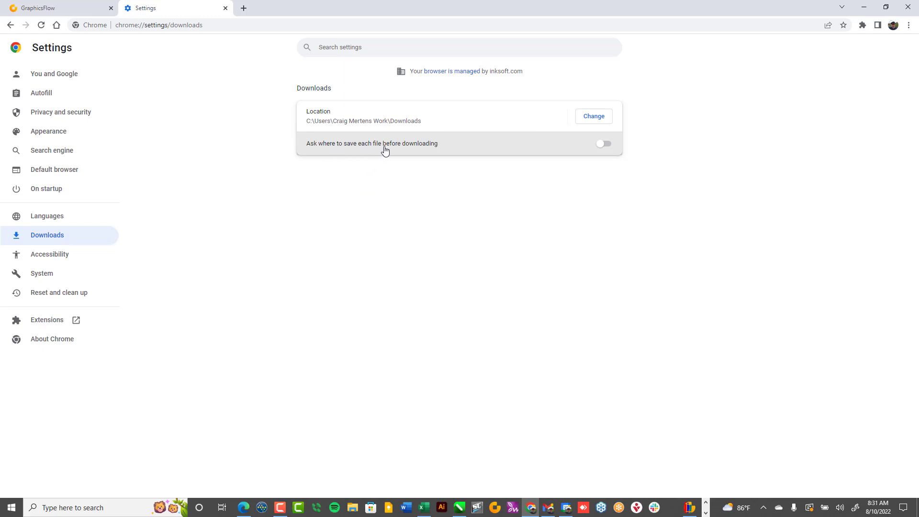
left_click(604, 146)
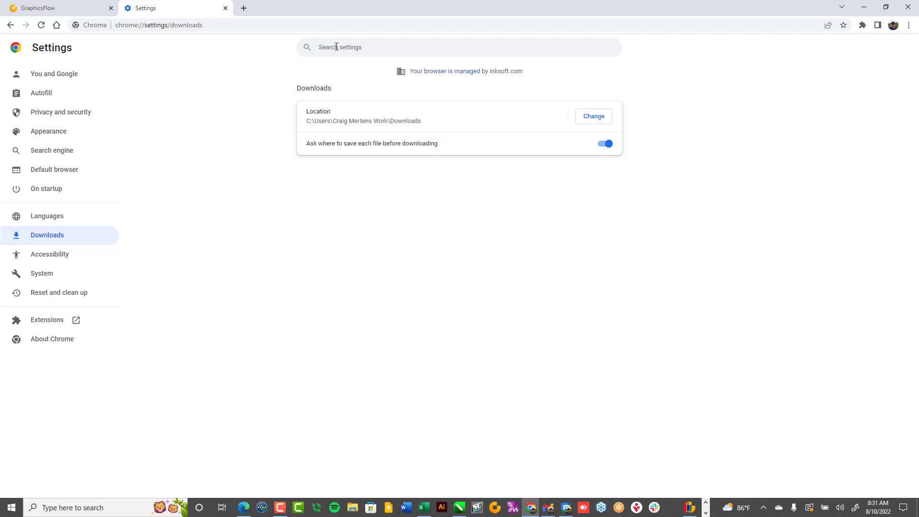
left_click(74, 10)
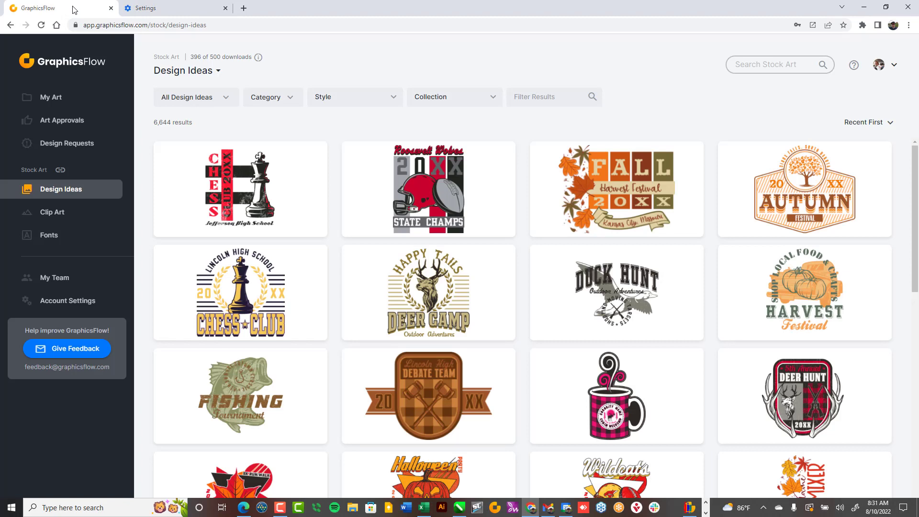
- Switch to Microsoft Edge and turn on "Ask me what to do with each download" in its download settings
left_click(244, 508)
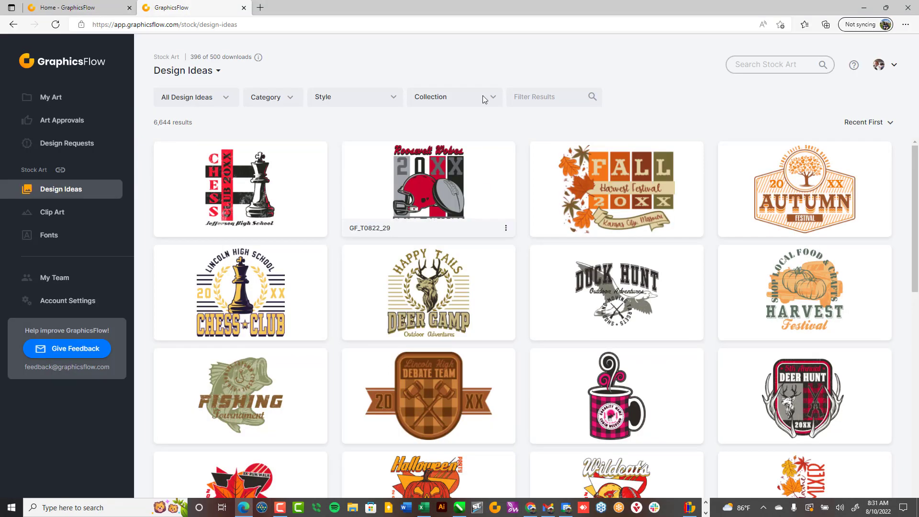
left_click(905, 29)
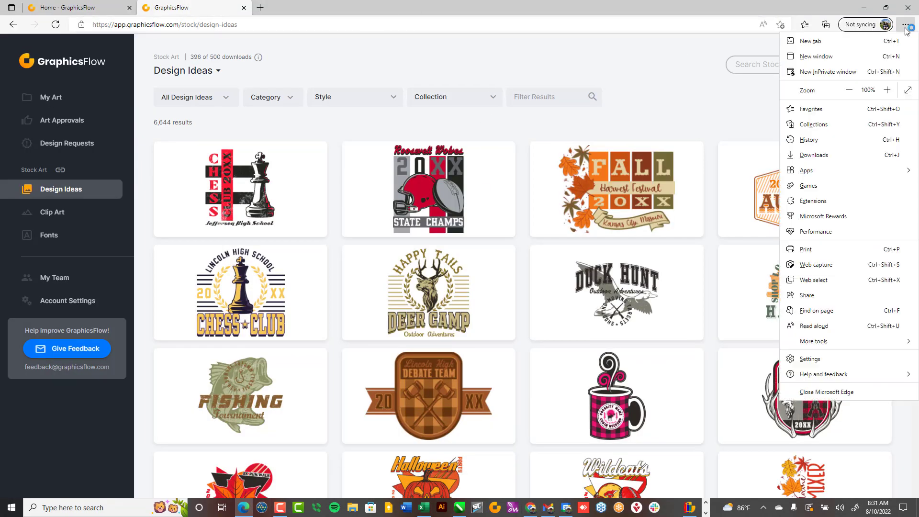
left_click(809, 358)
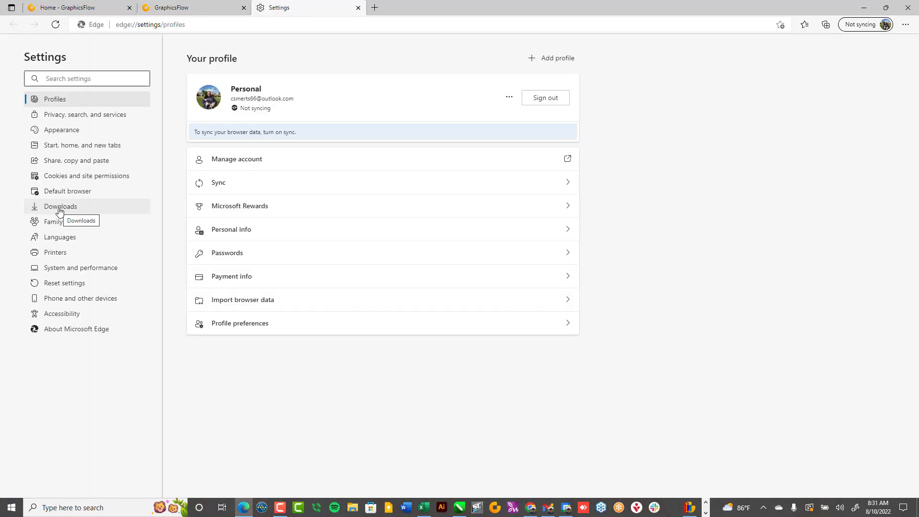
left_click(59, 211)
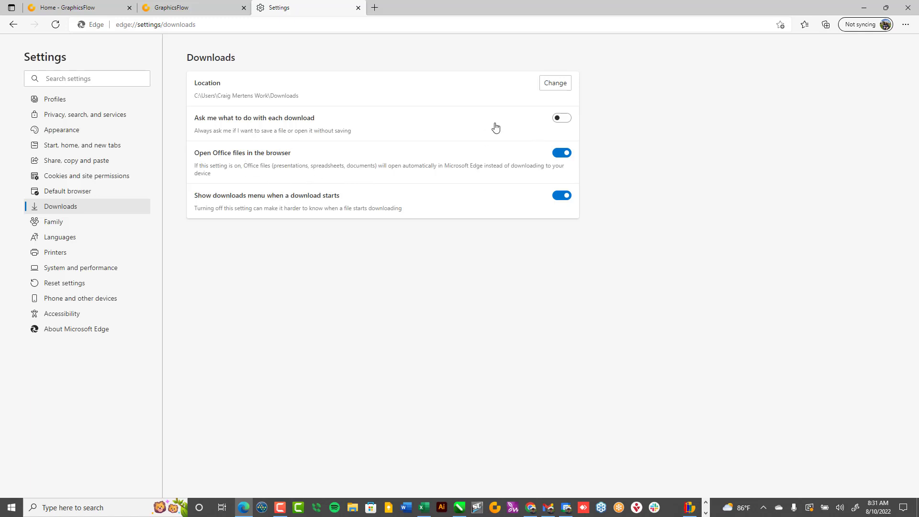
left_click(558, 123)
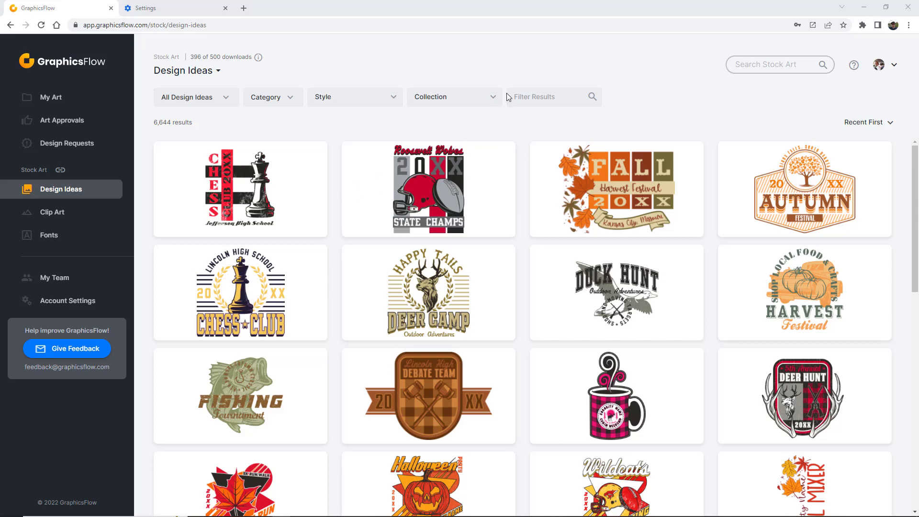
- In Chrome, filter the GraphicsFlow design ideas by the template code gf_T0722
left_click(531, 96)
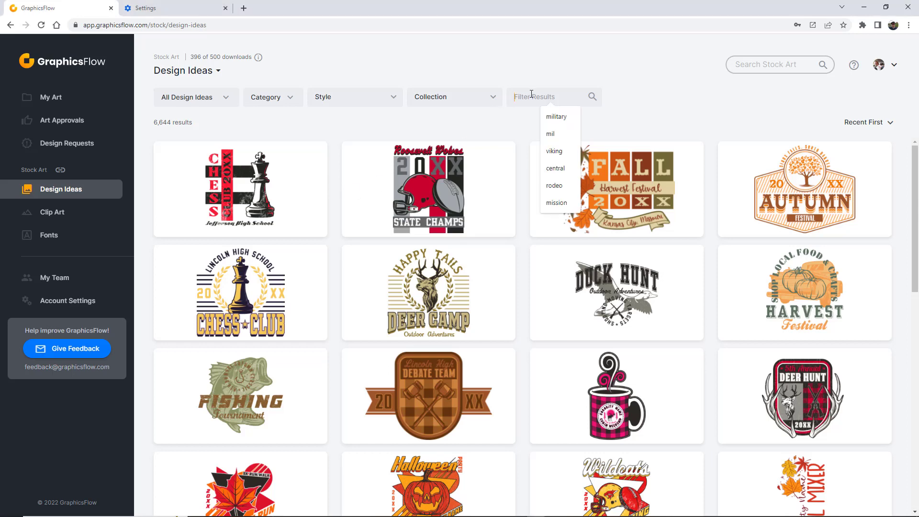
type("gf_")
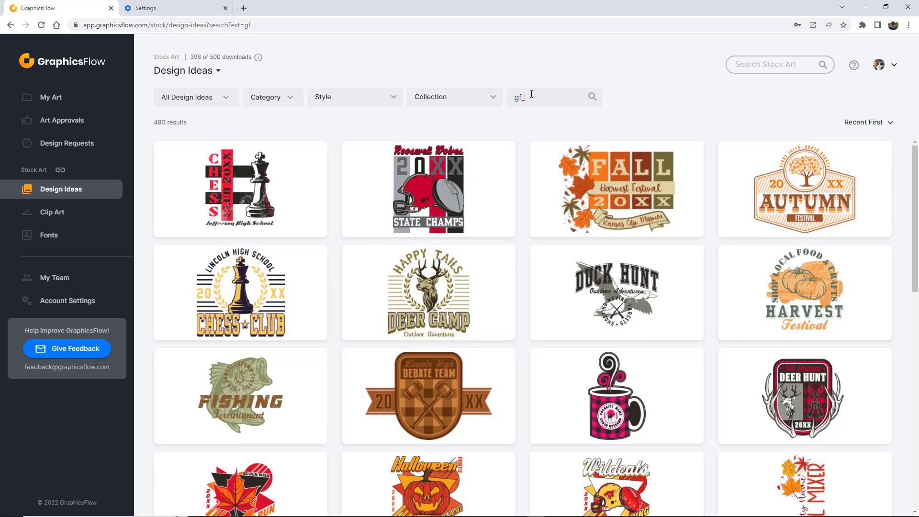
type("T")
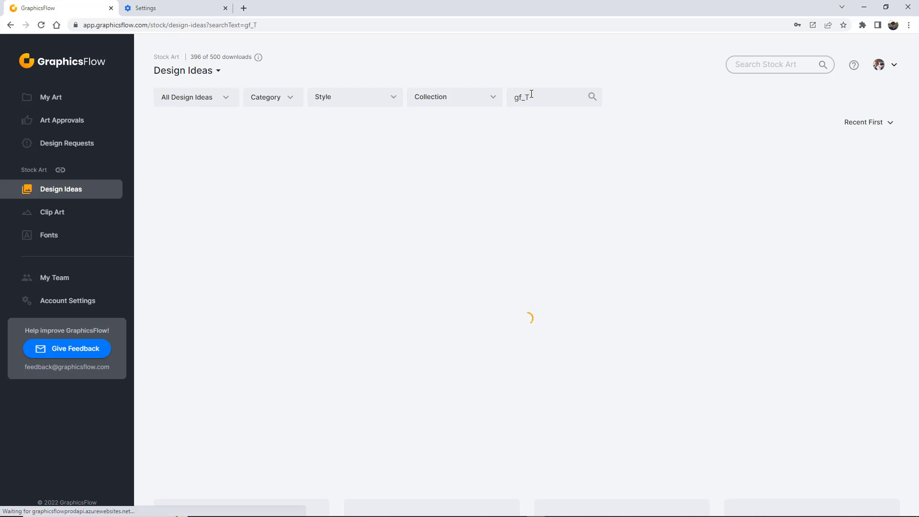
type("072")
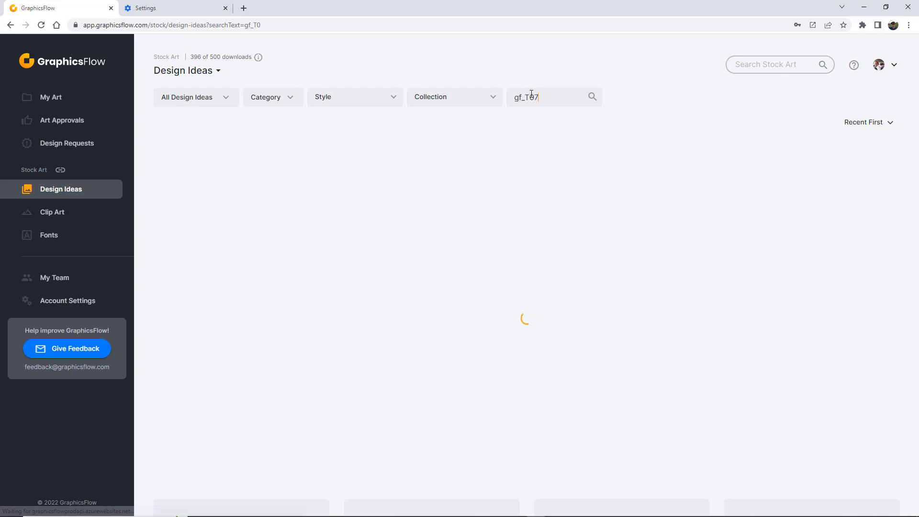
type("2")
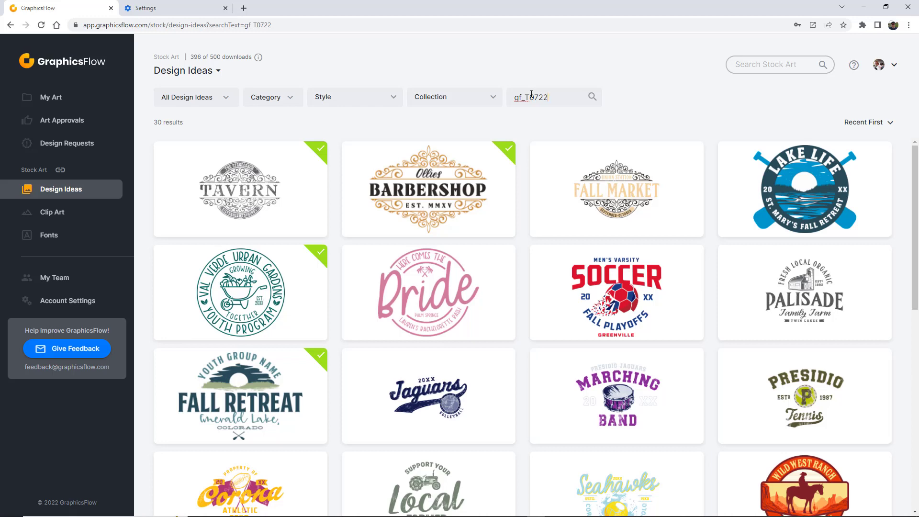
- Preview the Men's Varsity Soccer design, check its available download formats, and return to the filtered results
mouse_move(541, 372)
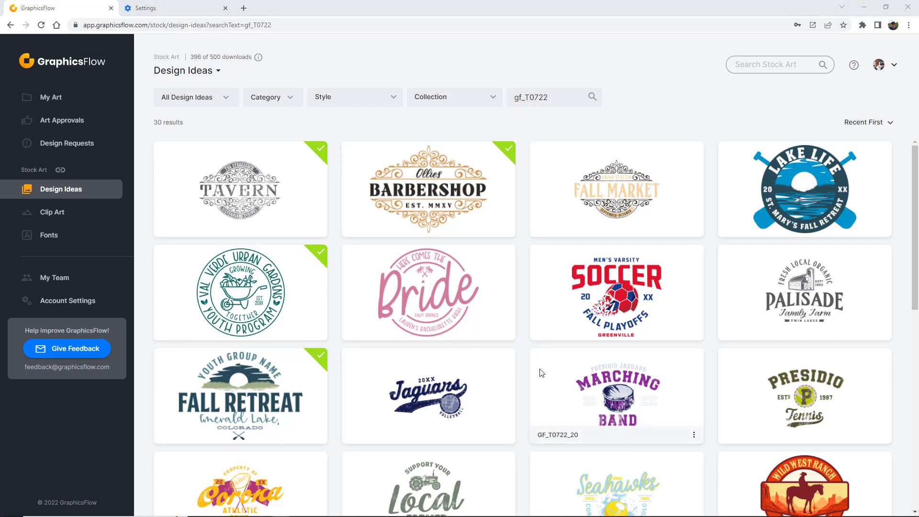
mouse_move(321, 150)
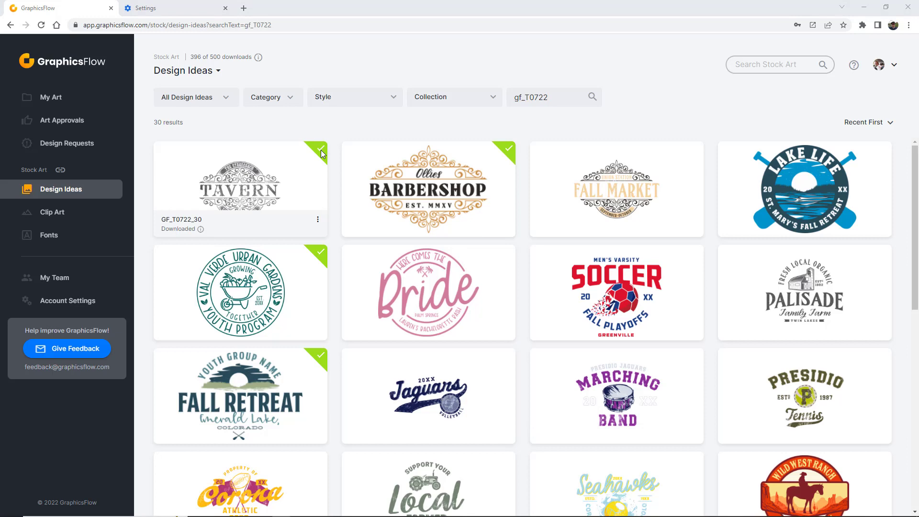
left_click(632, 275)
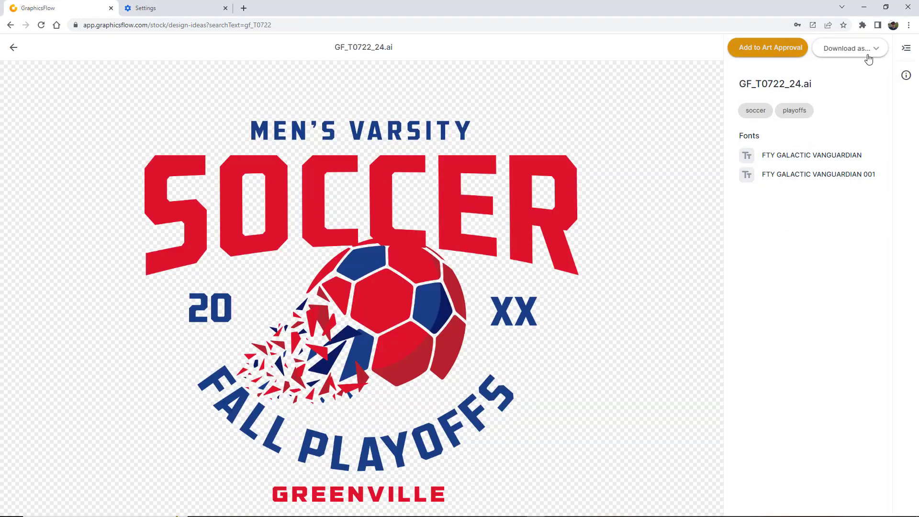
left_click(878, 51)
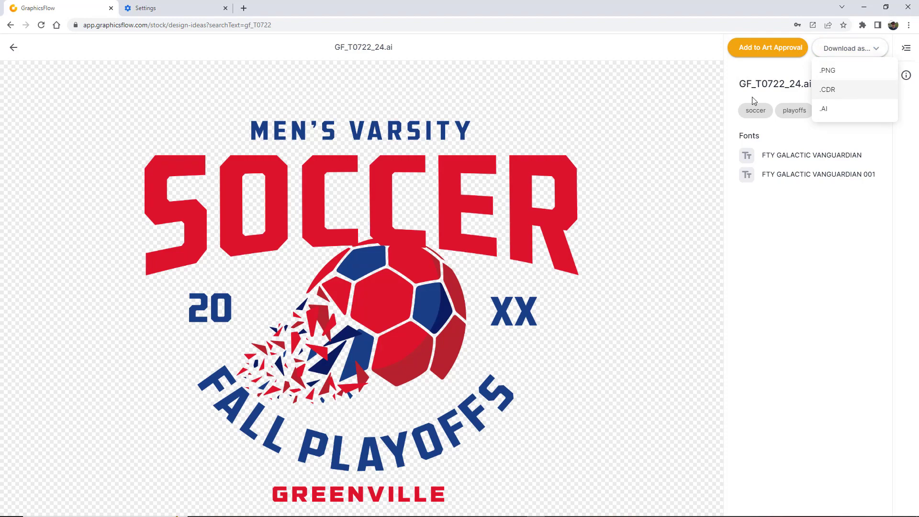
left_click(13, 47)
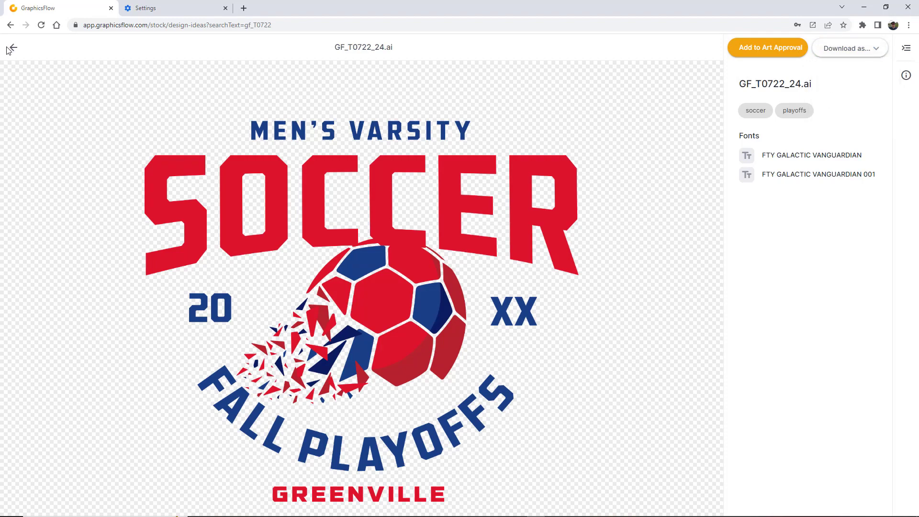
left_click(13, 48)
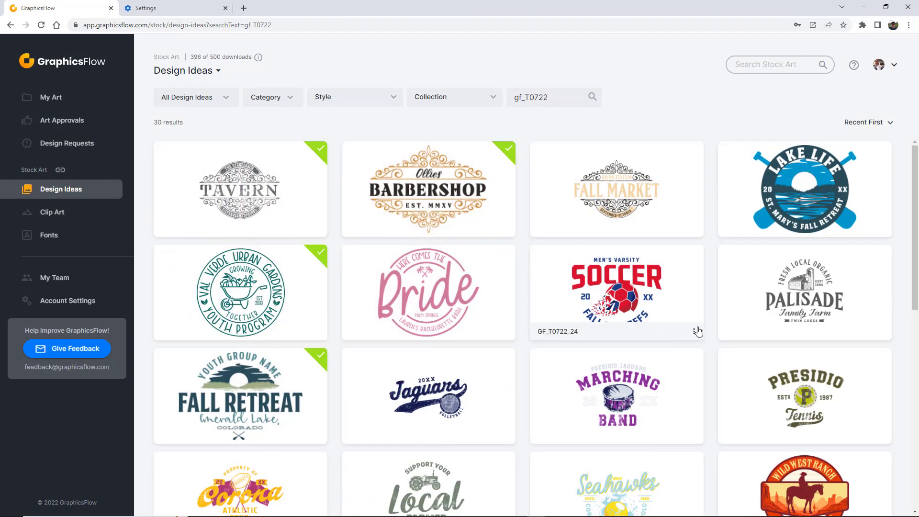
- Download the Men's Varsity Soccer design as .CDR and browse to C:\Users\Public\Public Documents\Templates as the save location
left_click(693, 333)
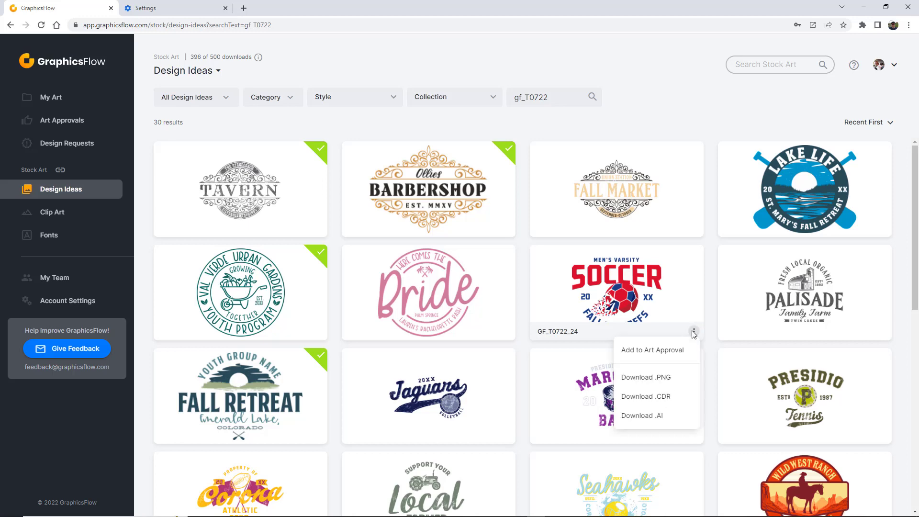
left_click(645, 396)
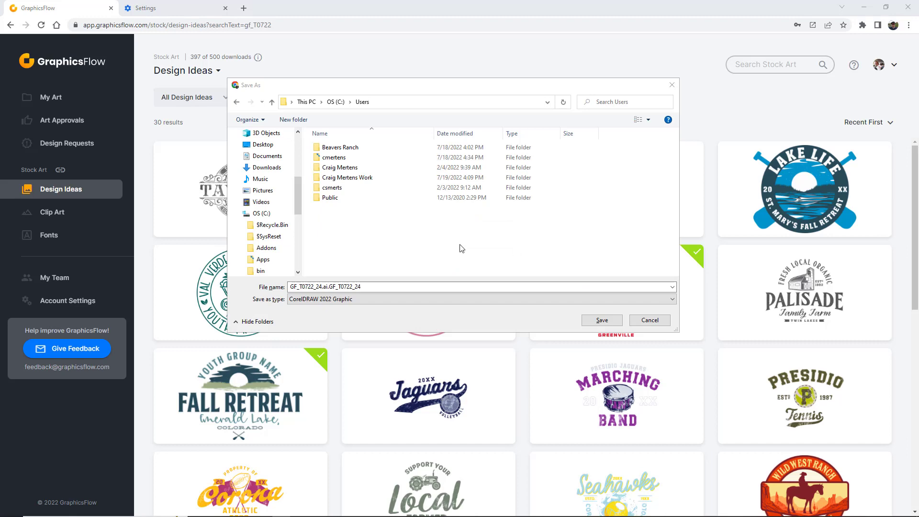
left_click(268, 214)
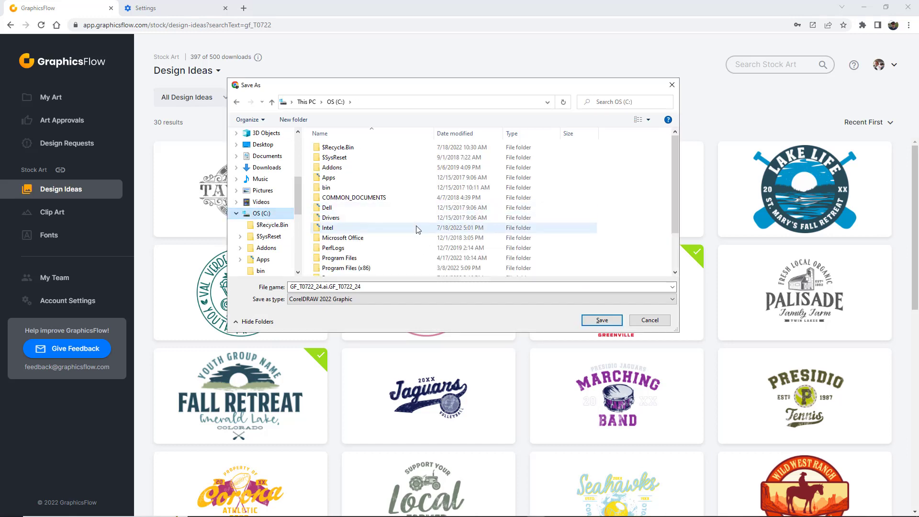
scroll(416, 228, "down", 2)
double_click(334, 261)
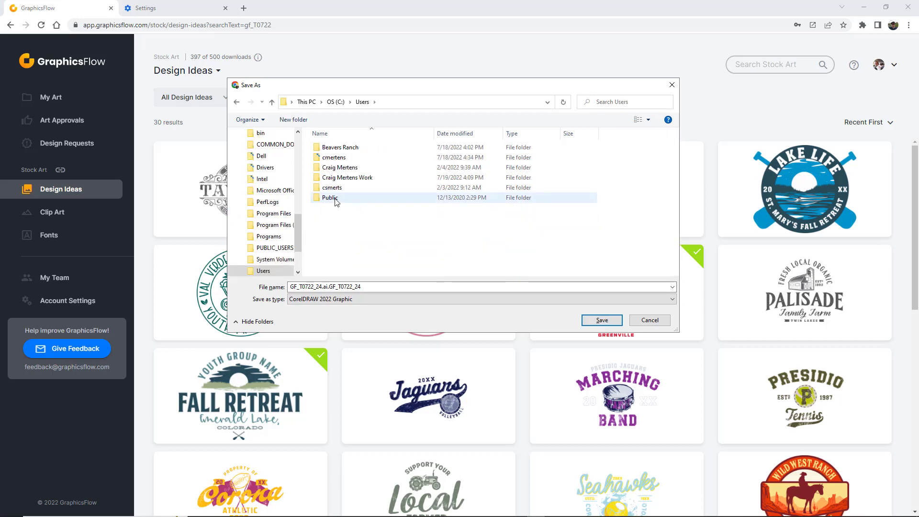
double_click(330, 198)
double_click(341, 198)
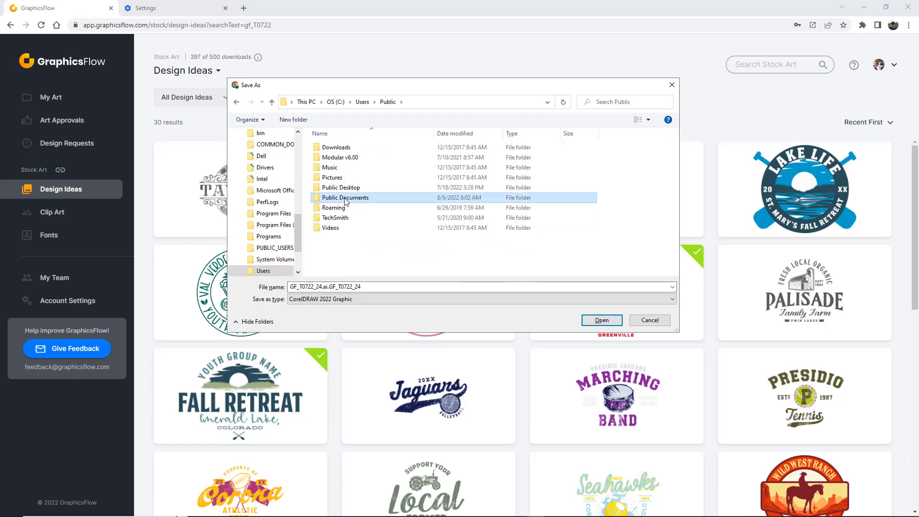
scroll(345, 201, "down", 2)
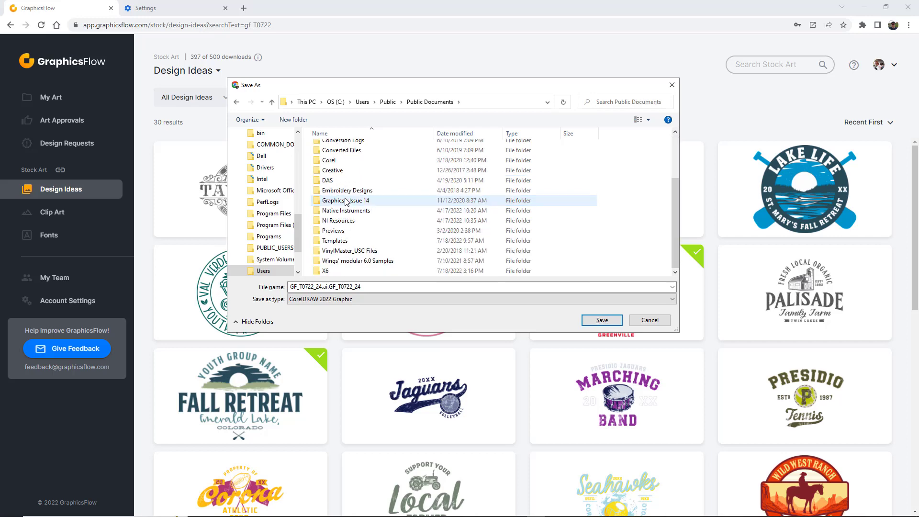
double_click(341, 243)
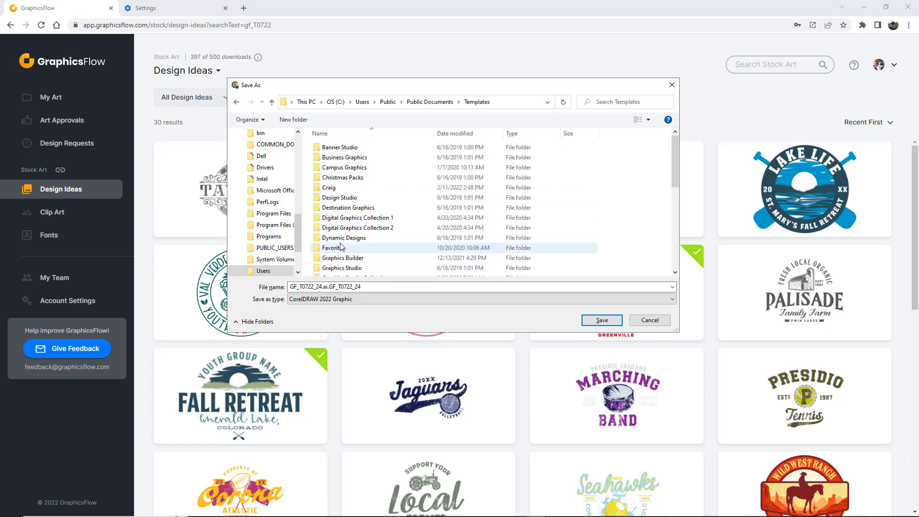
- Pin the Template Downloads folder to Quick access and save the soccer CDR file in that folder
scroll(363, 241, "down", 5)
scroll(374, 242, "down", 1)
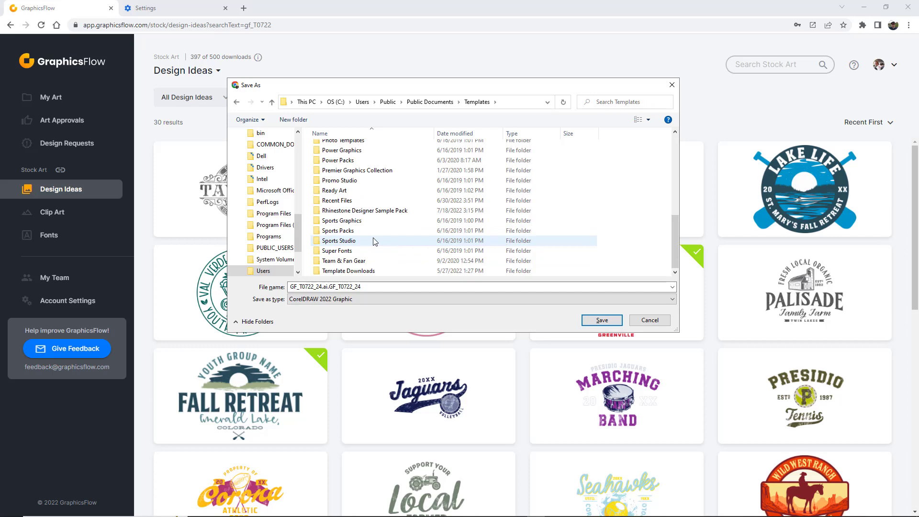
right_click(362, 271)
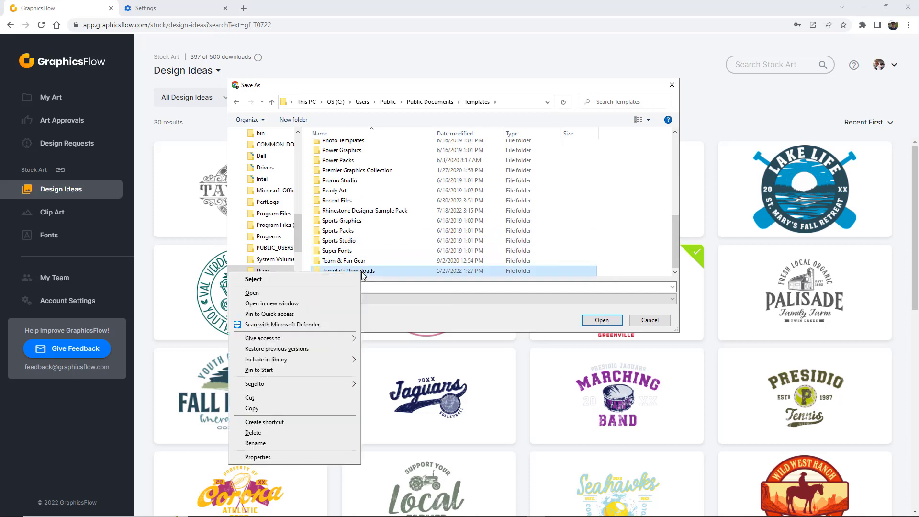
left_click(272, 314)
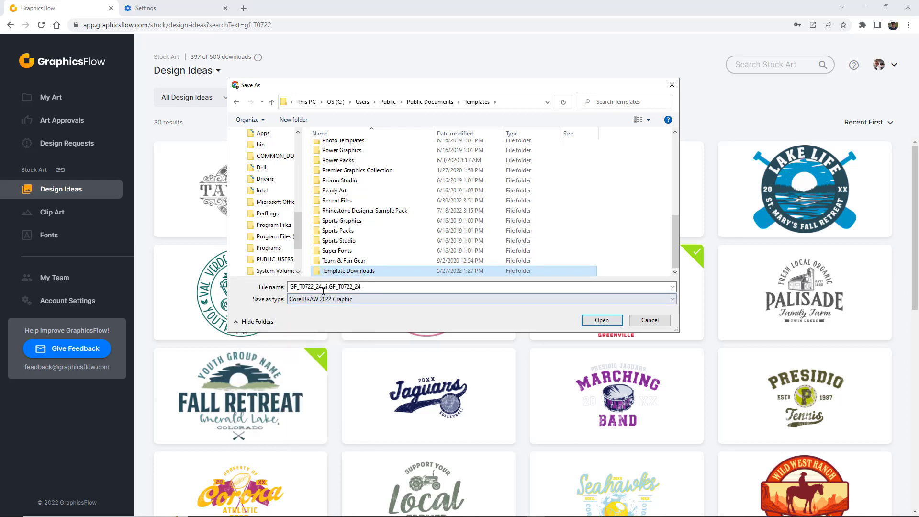
double_click(338, 271)
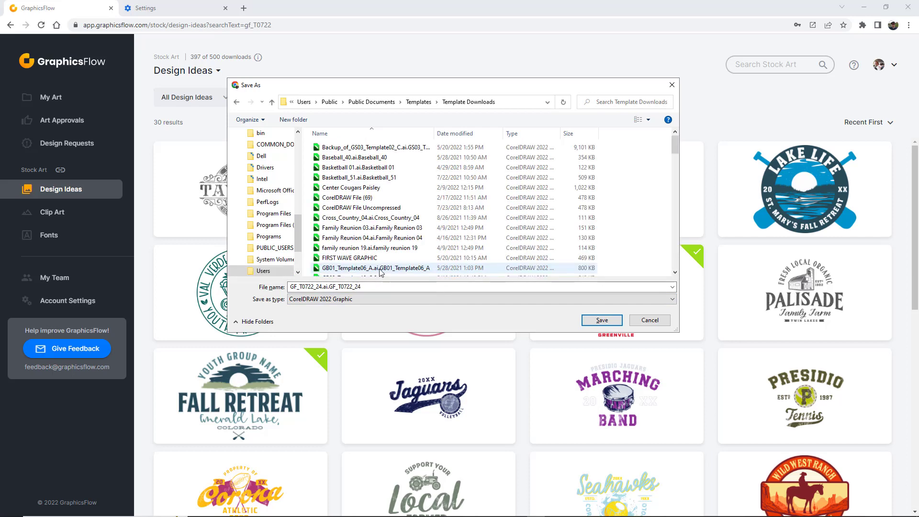
left_click(602, 320)
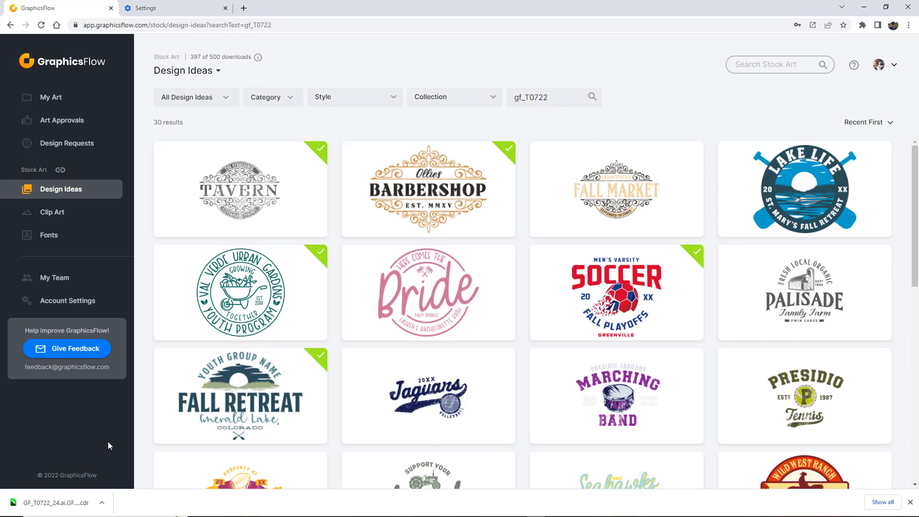
- Set Chrome to always open downloaded files of the CDR type, and check that option for the soccer file
left_click(102, 506)
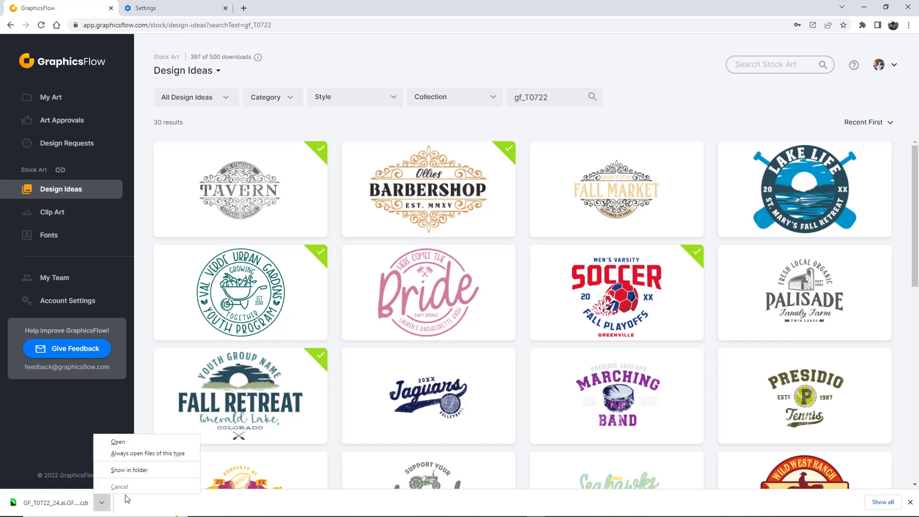
left_click(167, 454)
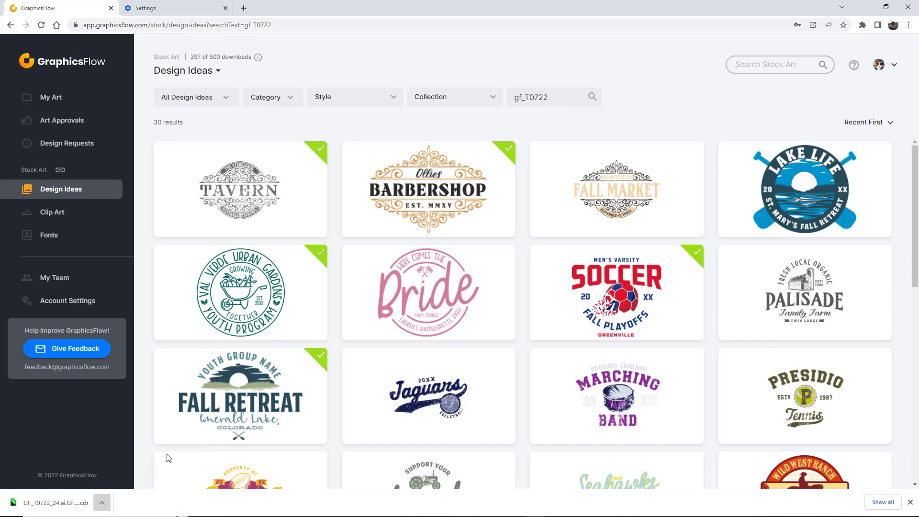
left_click(103, 505)
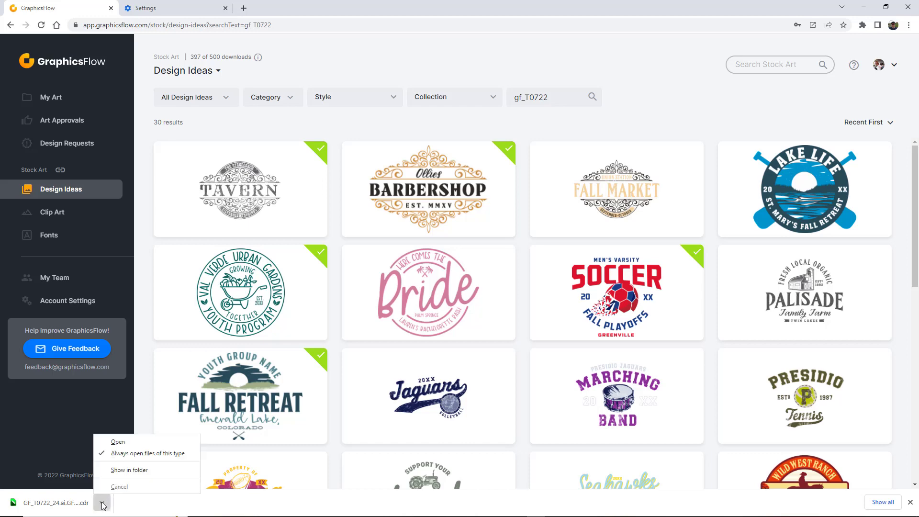
- Open the downloaded soccer CDR file in CorelDRAW and replace its SOCCER text with CENTRAL through Smart Designer's Edit Text
left_click(120, 442)
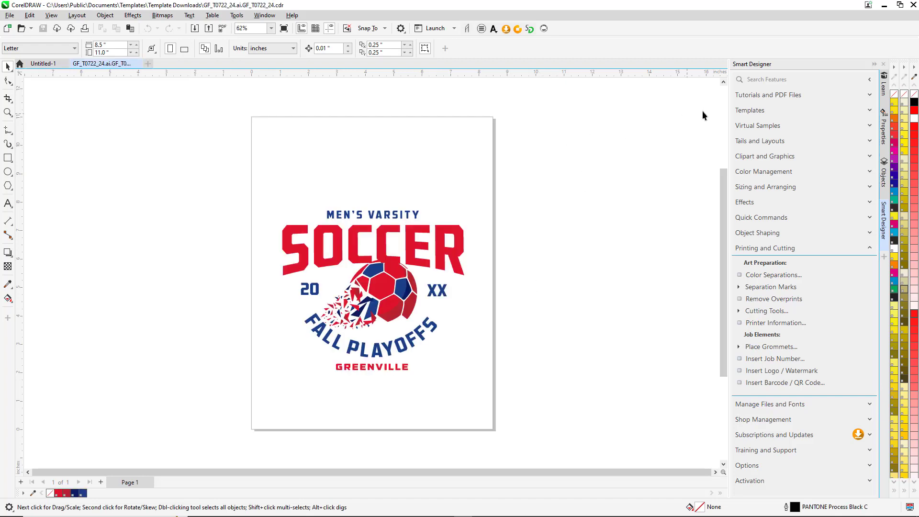
left_click(750, 110)
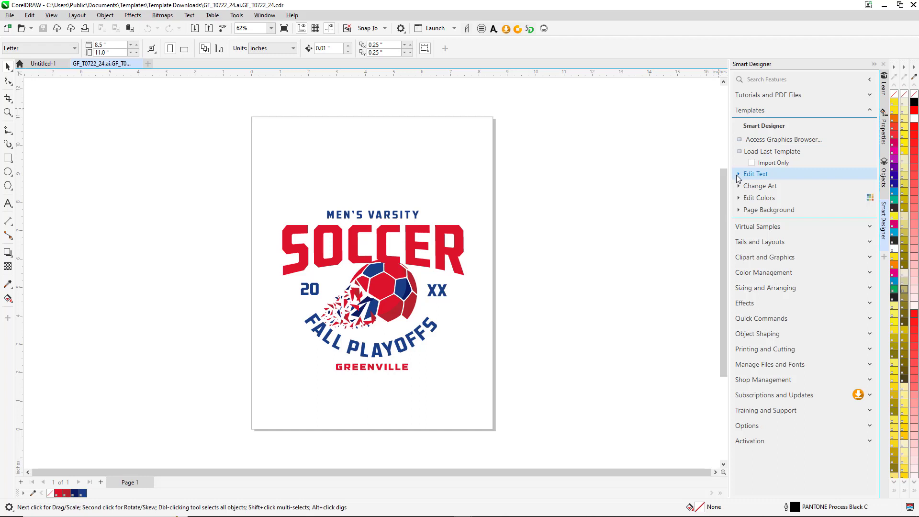
left_click(738, 175)
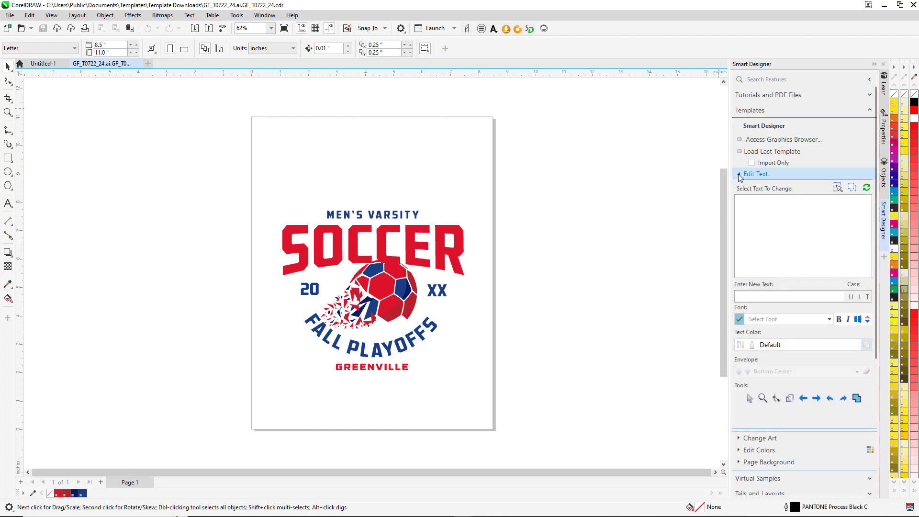
left_click(866, 188)
left_click(757, 221)
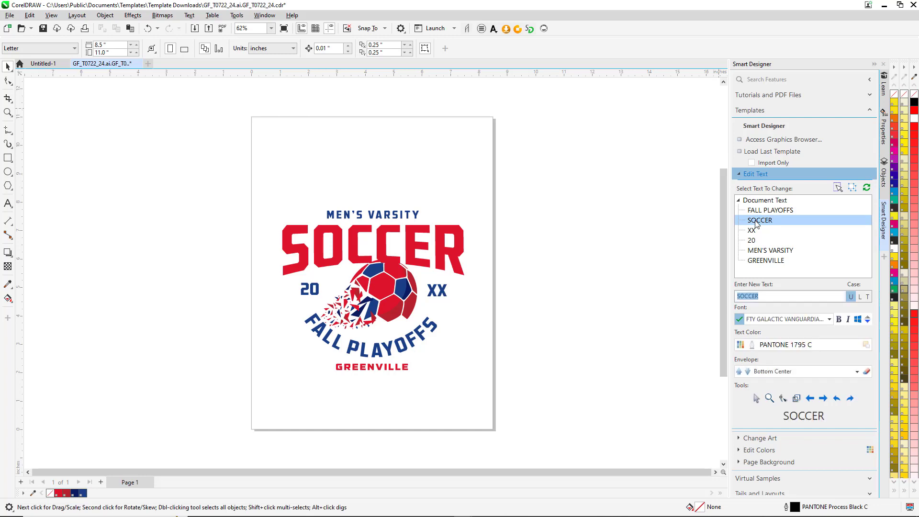
type("CENTRA")
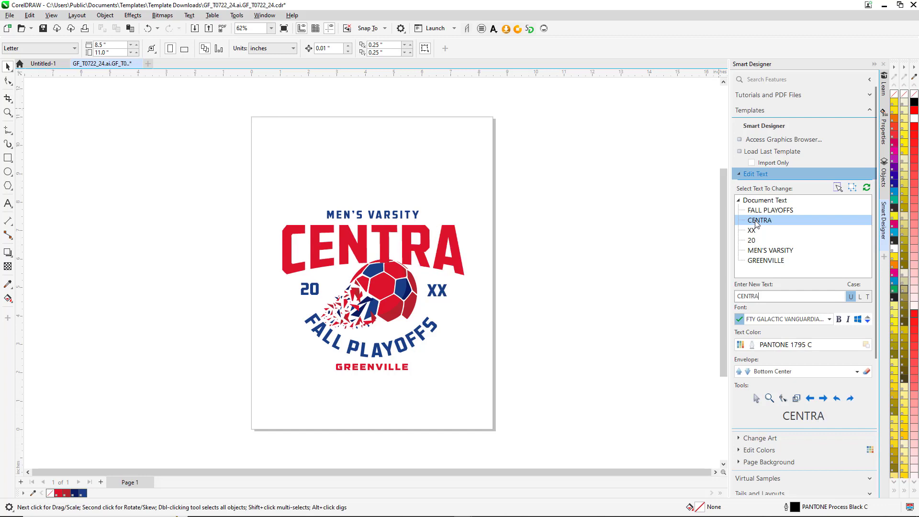
type("L")
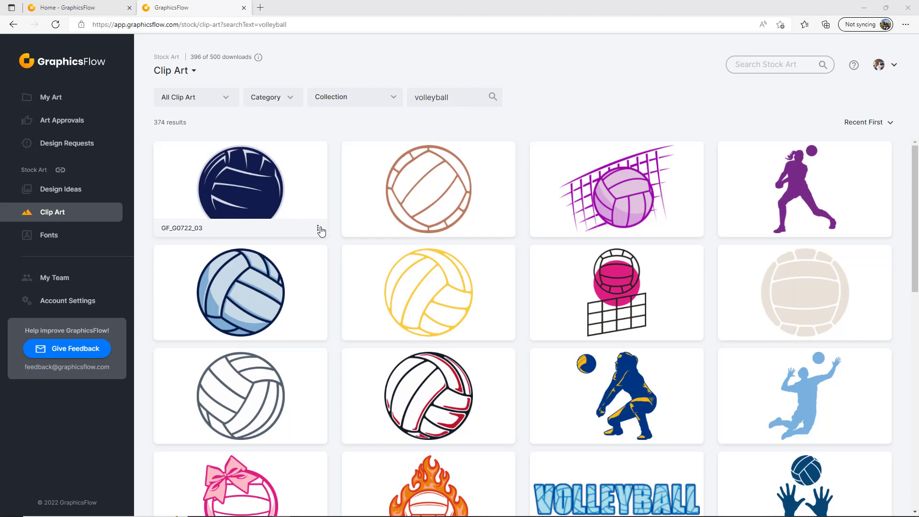
- Download the GF_G0722_03 volleyball clip art as .CDR and choose to save it under a specified location
left_click(319, 229)
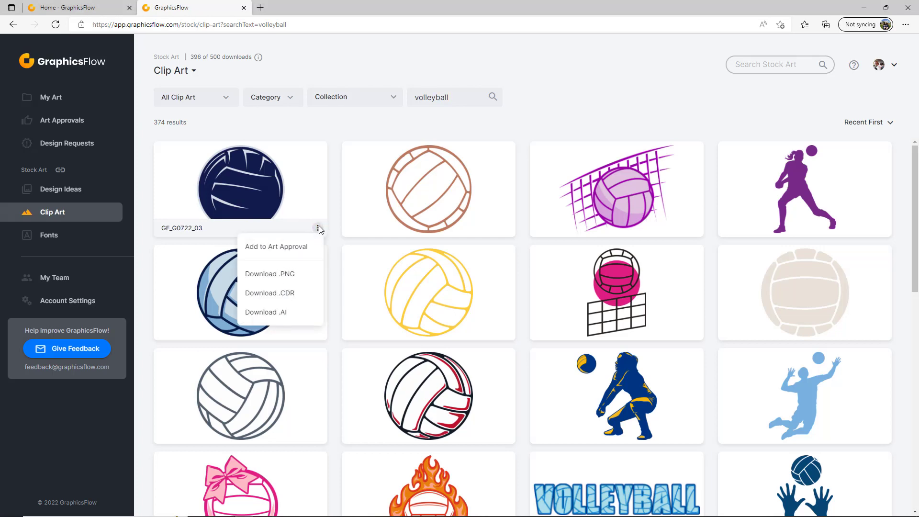
left_click(286, 294)
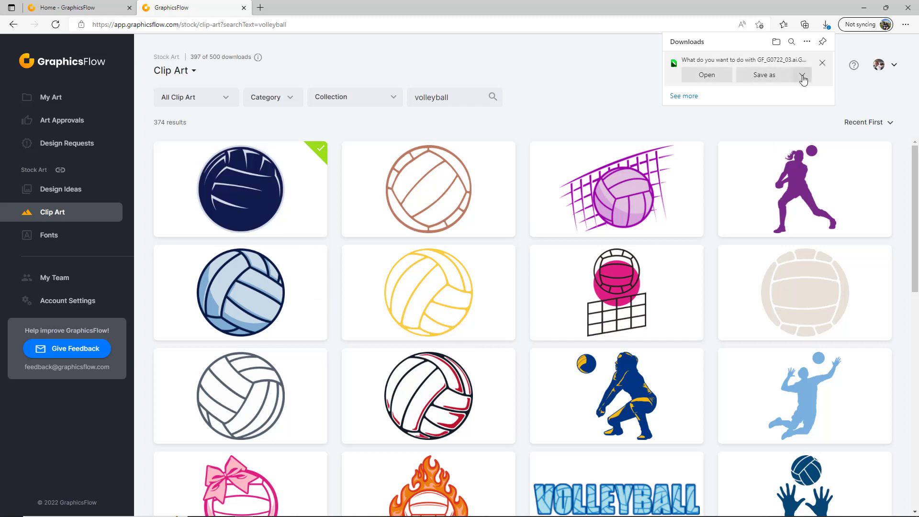
left_click(764, 75)
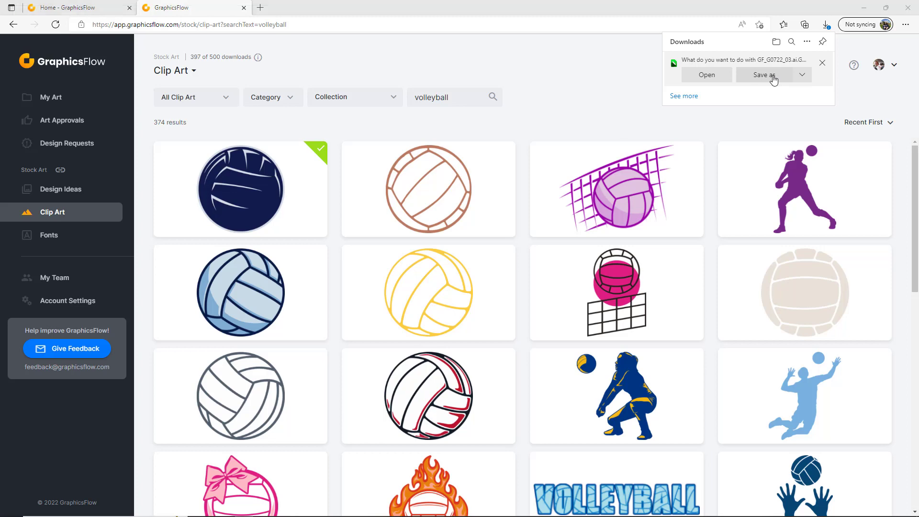
left_click_drag(228, 14, 437, 75)
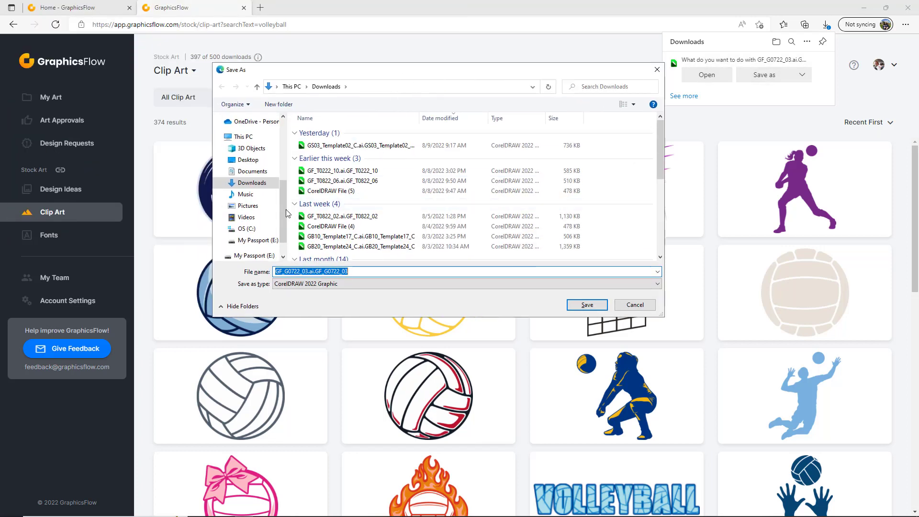
- Save the volleyball file in C:\Users\Public\Public Documents\Clipart\Clipart Downloads and open it in CorelDRAW
left_click(246, 229)
scroll(327, 229, "down", 2)
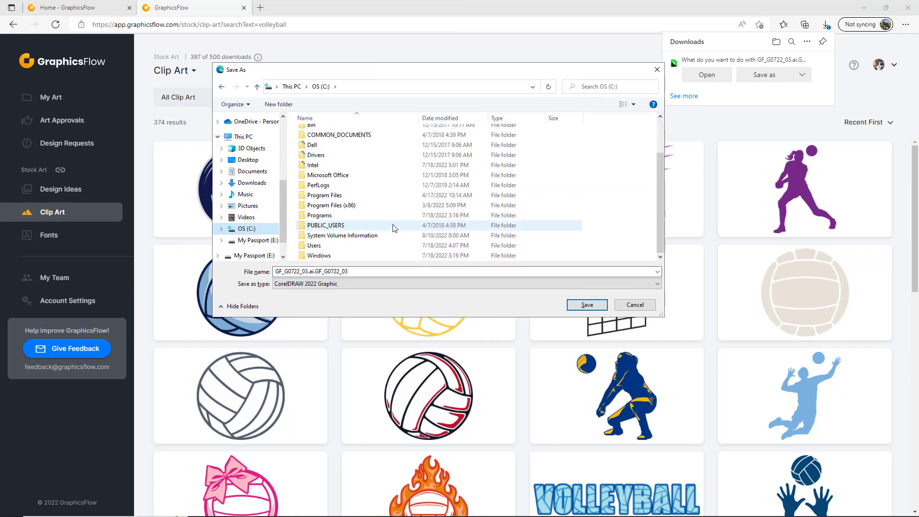
double_click(316, 247)
double_click(325, 183)
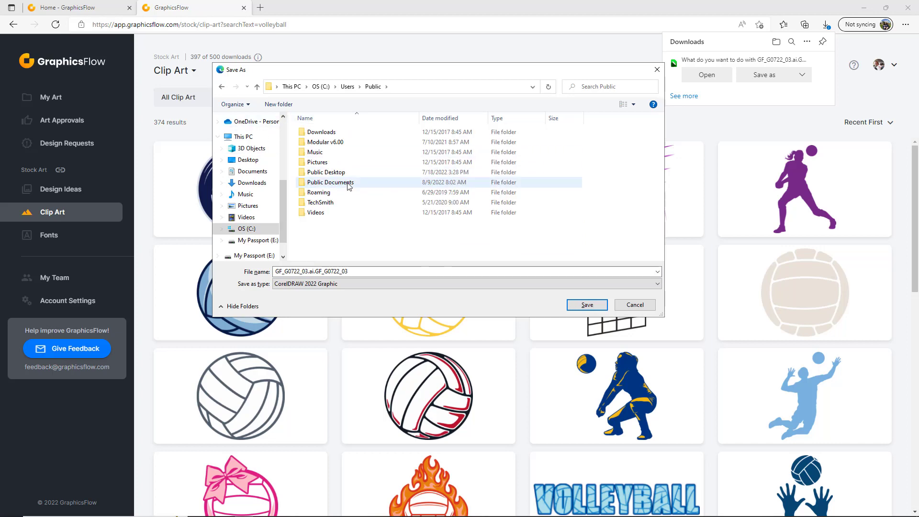
double_click(348, 184)
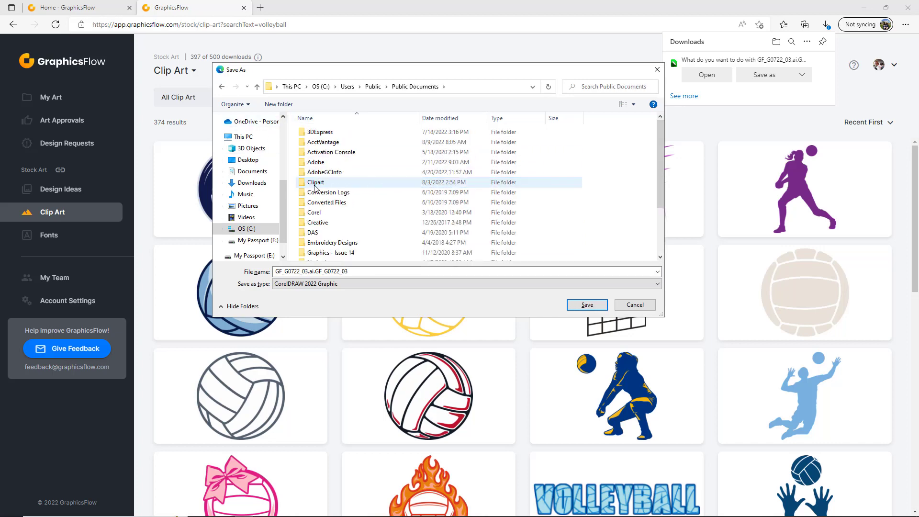
double_click(317, 186)
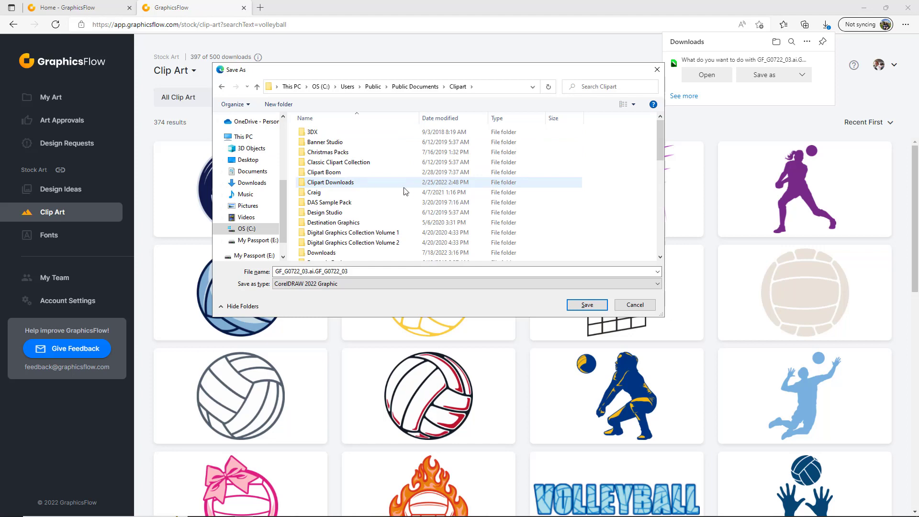
double_click(330, 182)
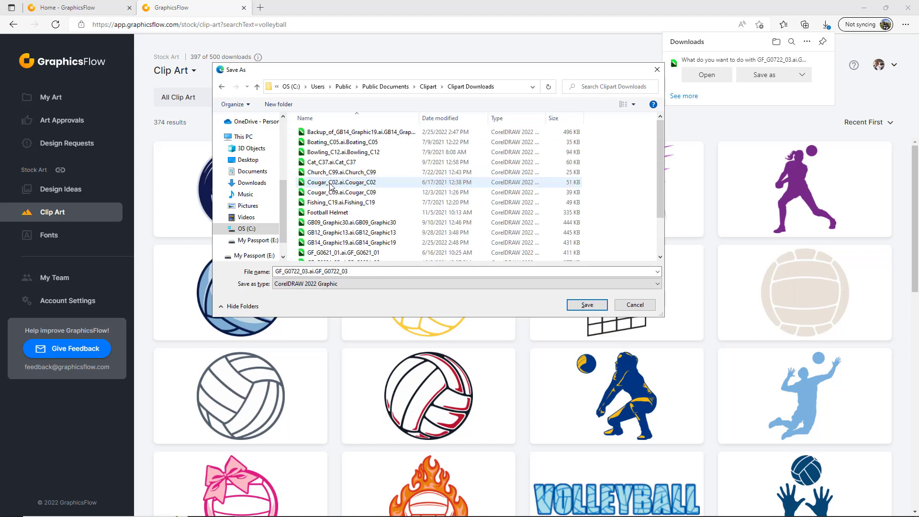
left_click(582, 306)
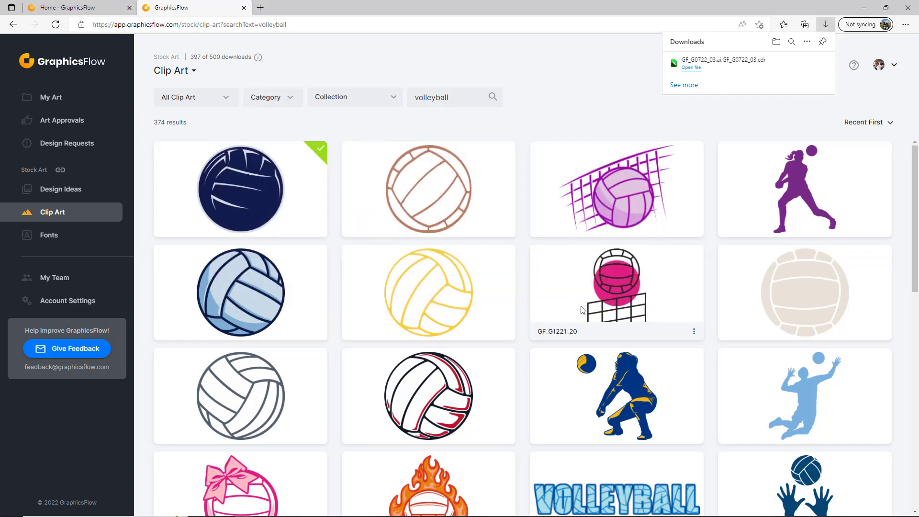
left_click(698, 73)
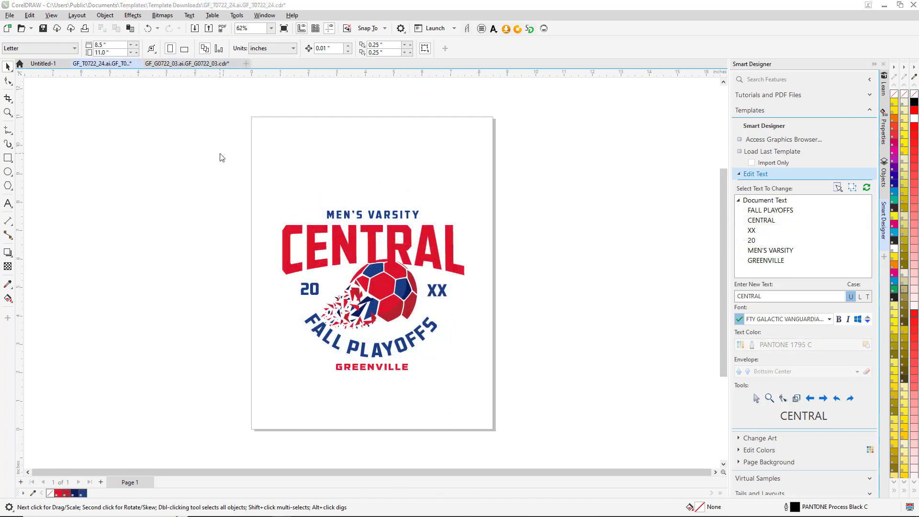
- Select the soccer ball art, Group of 4 Shapes, for Smart Designer's Change Art and show its preview
left_click(743, 175)
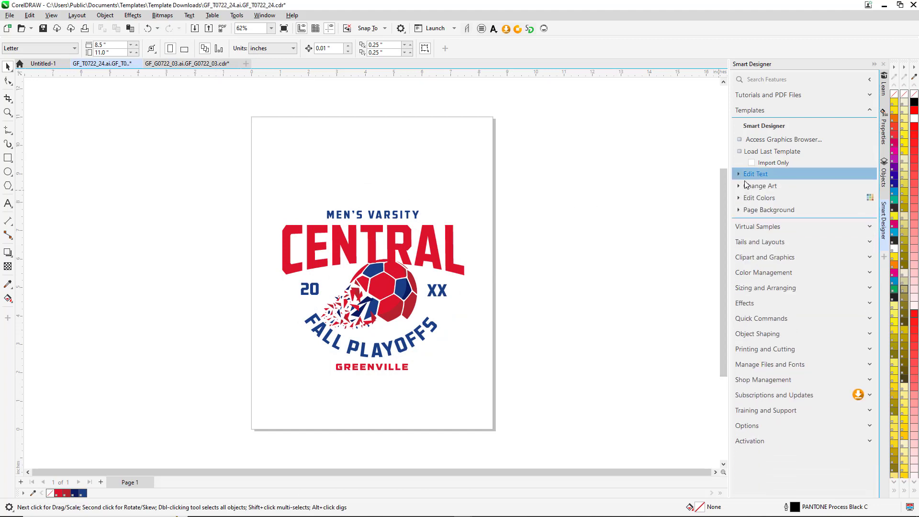
left_click(741, 190)
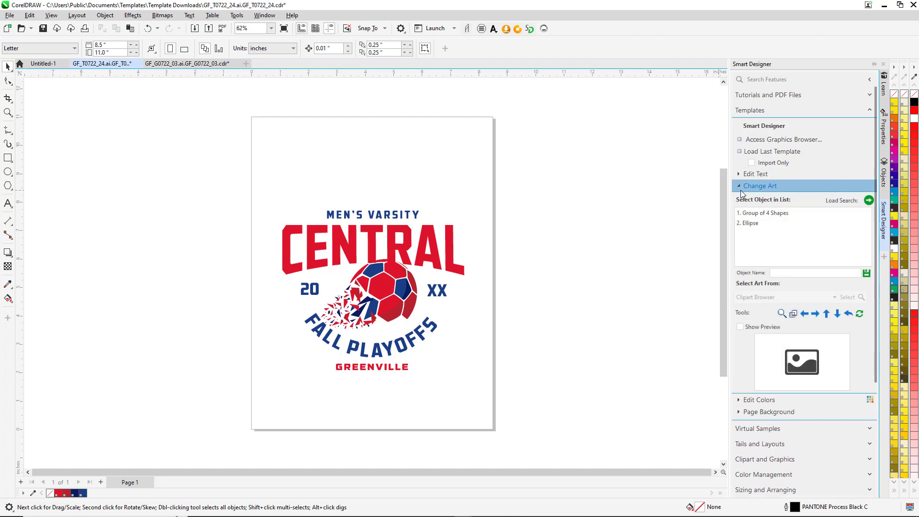
left_click(777, 212)
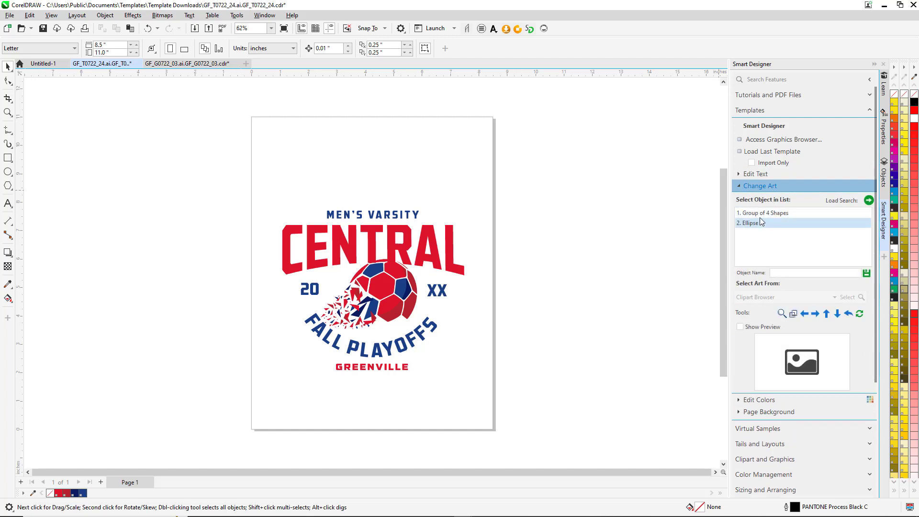
left_click(753, 214)
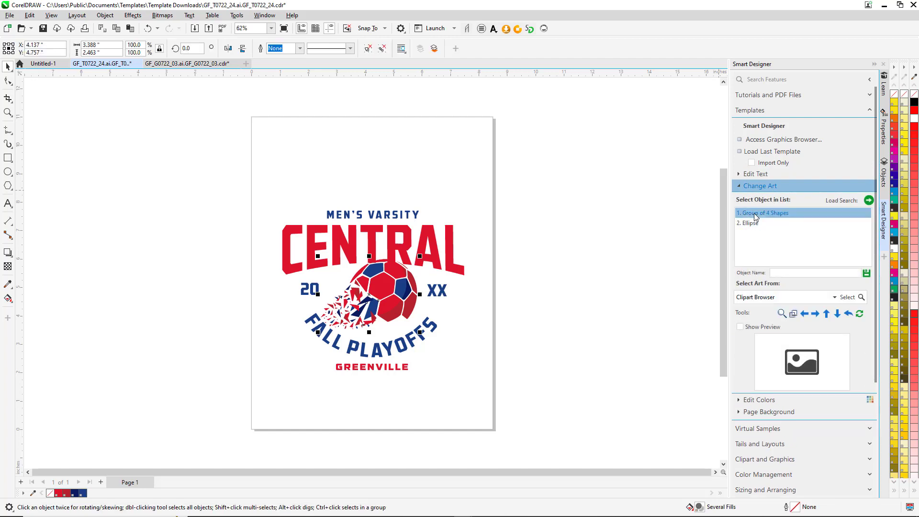
left_click(740, 328)
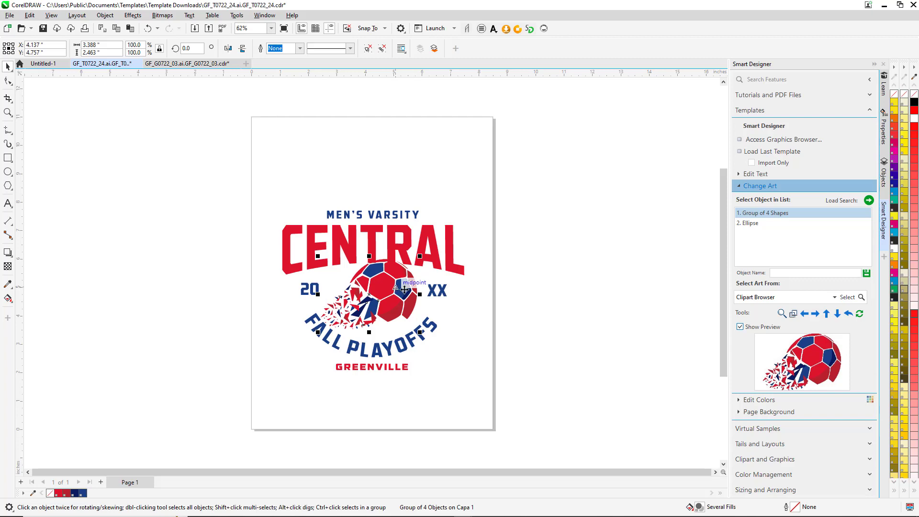
- Replace the soccer ball with the GF_G0722_03 volleyball from Clipart Downloads and shift it slightly down and right below CENTRAL
left_click(847, 297)
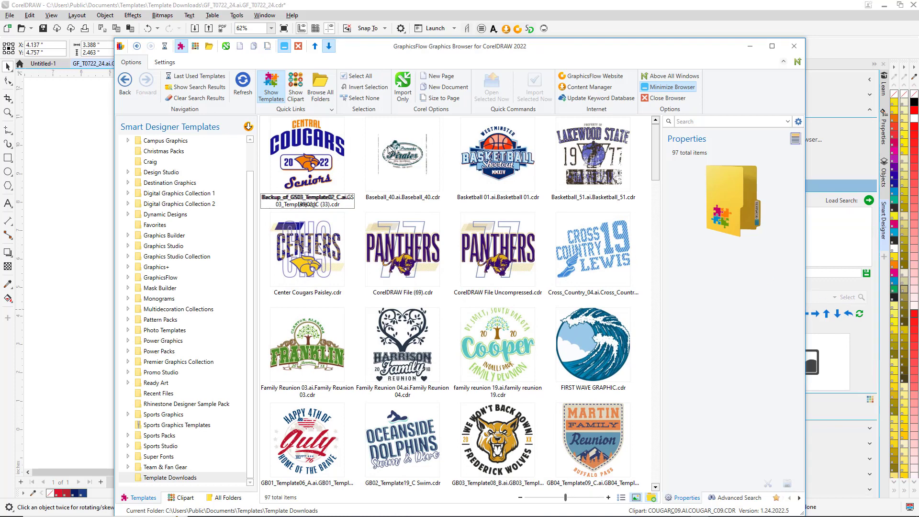
left_click(248, 126)
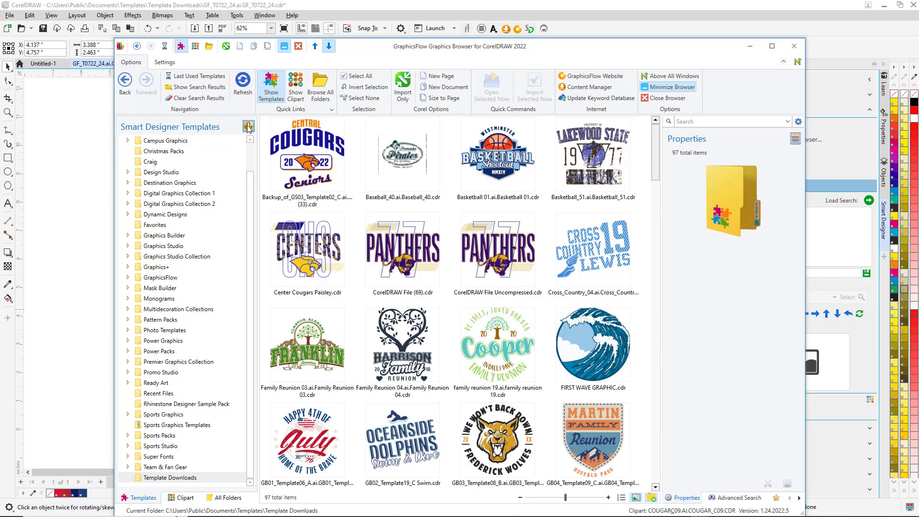
left_click(181, 499)
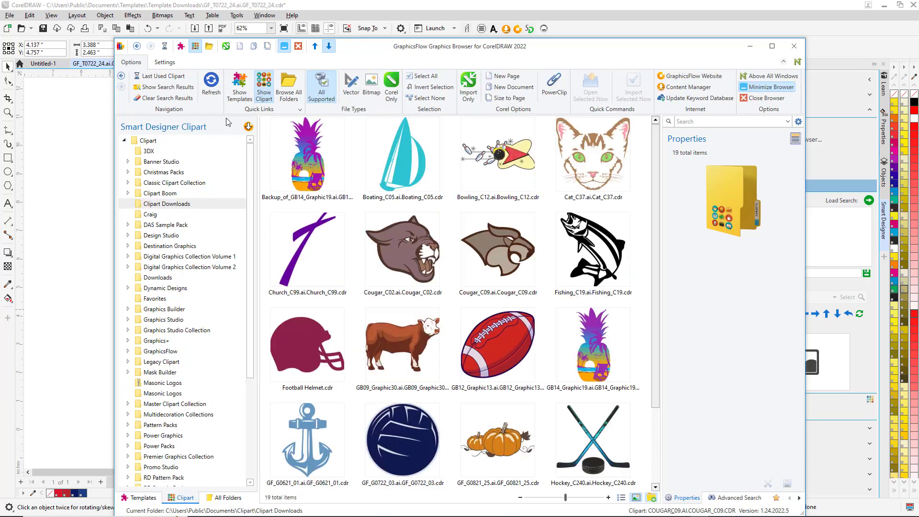
left_click(248, 127)
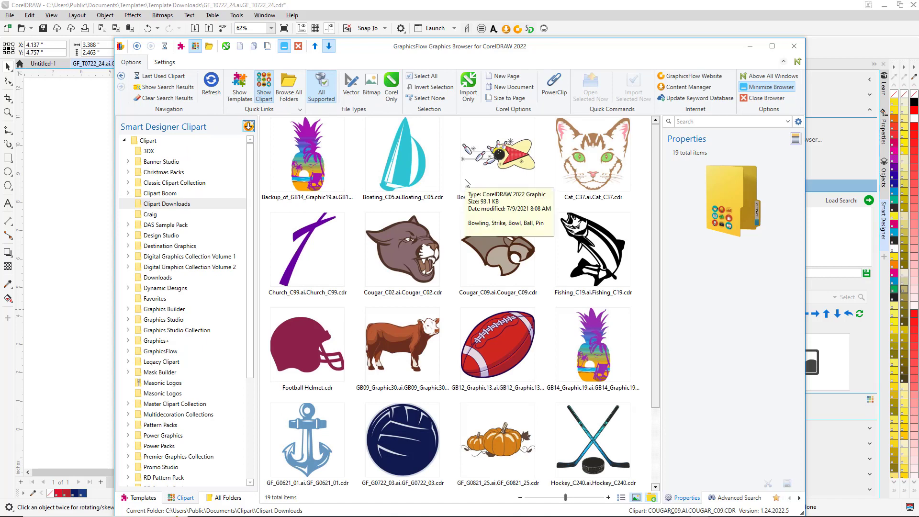
left_click(415, 437)
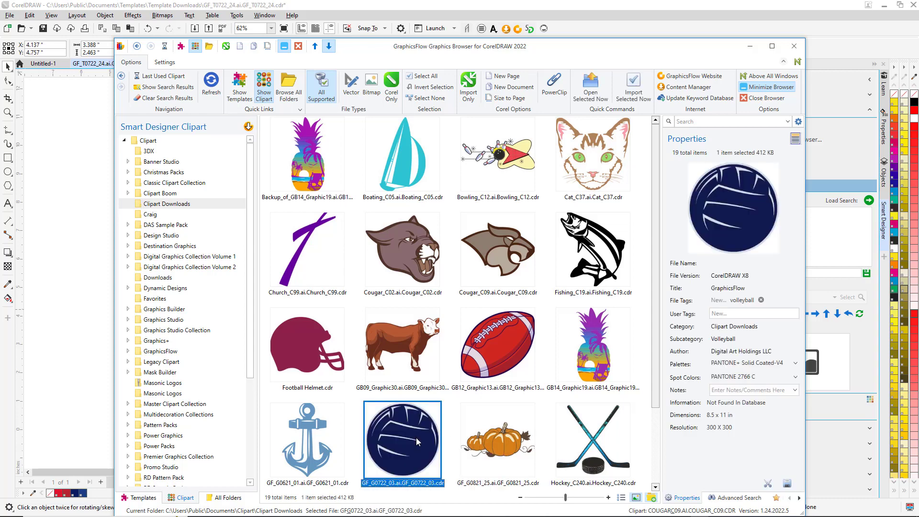
double_click(415, 437)
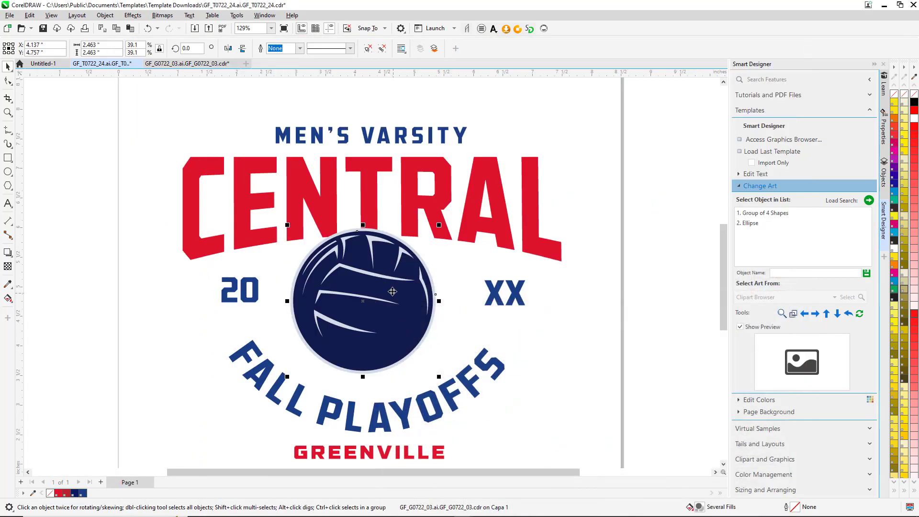
left_click_drag(393, 297, 396, 301)
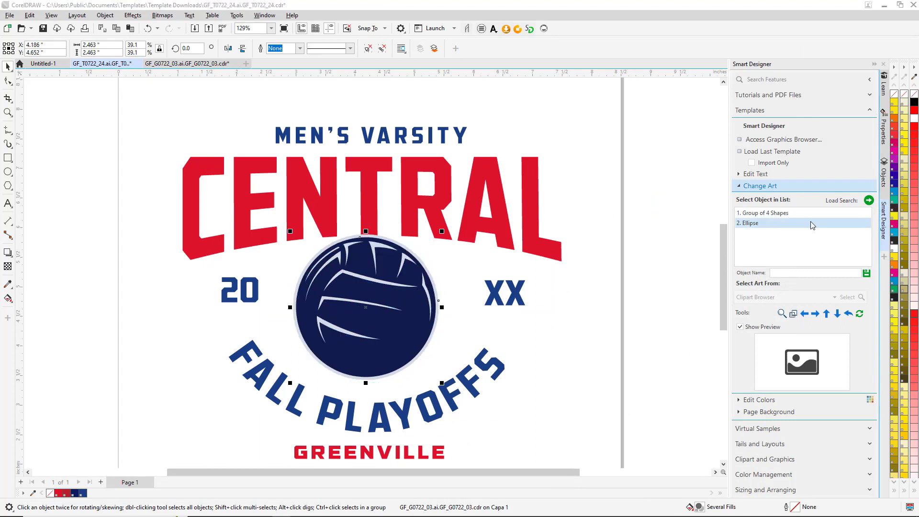
- Swap the document colors PANTONE 7687 C and PANTONE 2766 C for spot color PANTONE 289 C with Smart Designer
left_click(737, 190)
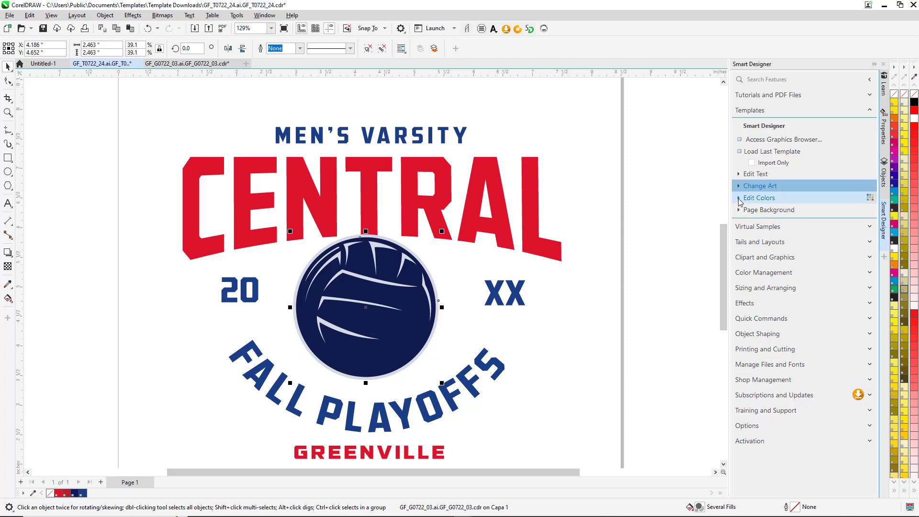
left_click(740, 198)
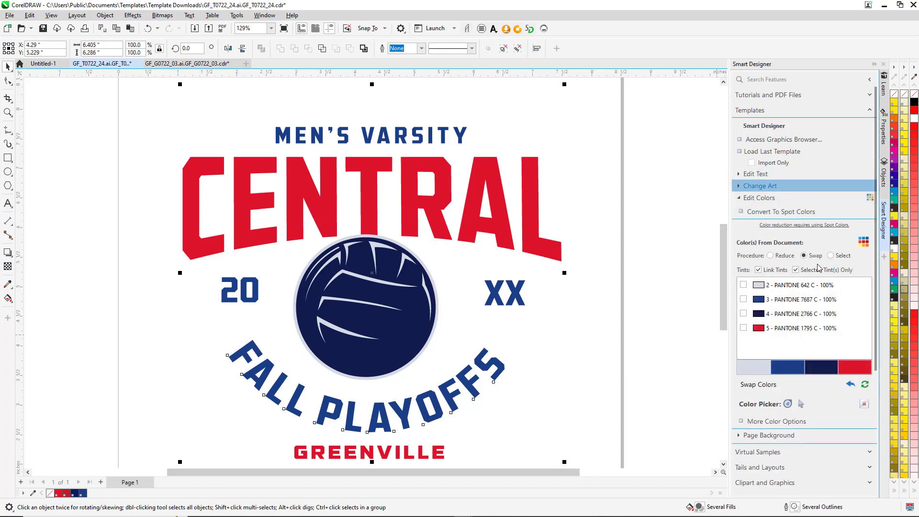
left_click(743, 314)
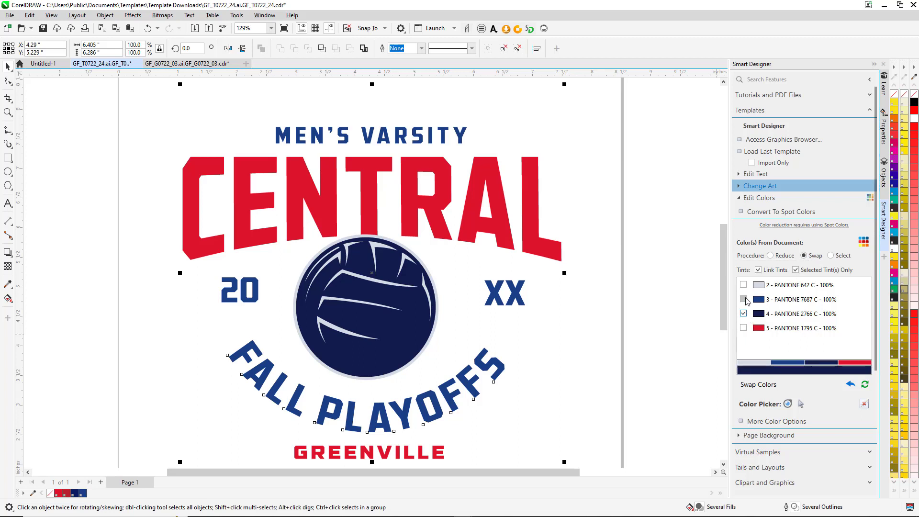
left_click(744, 300)
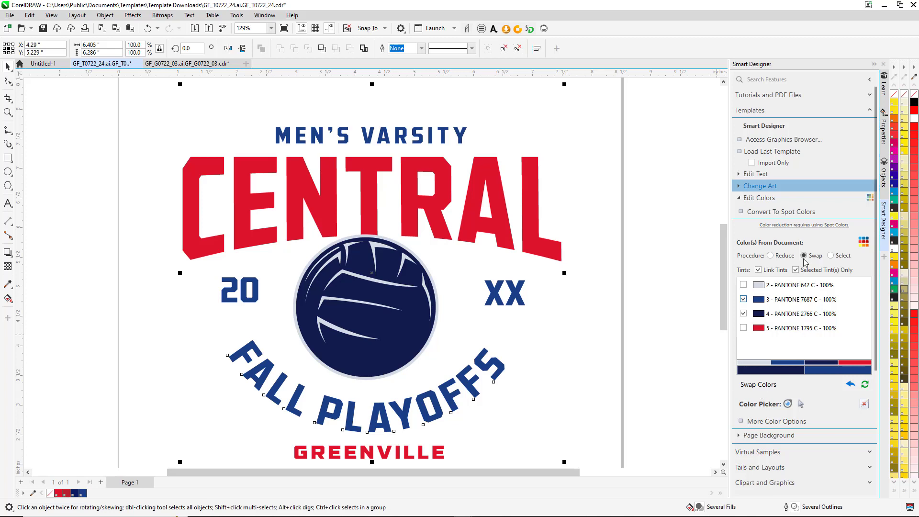
left_click(763, 387)
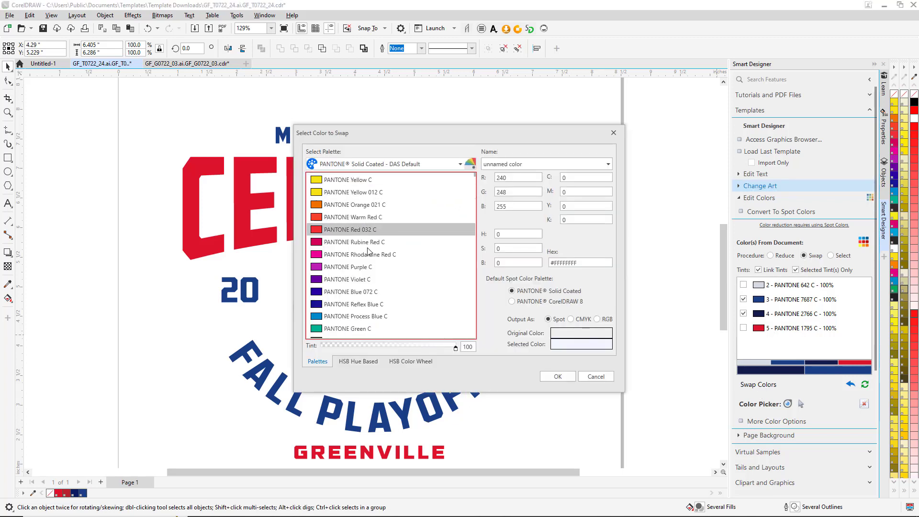
left_click_drag(522, 164, 489, 151)
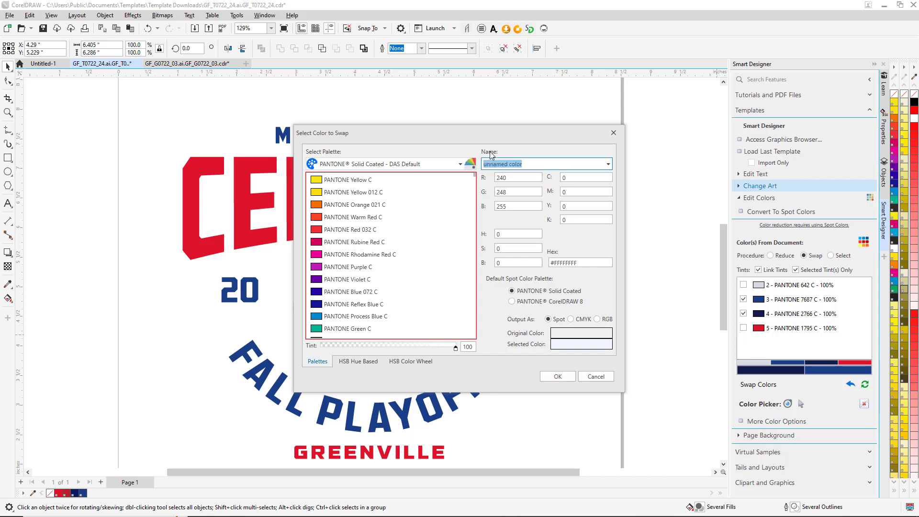
type("289")
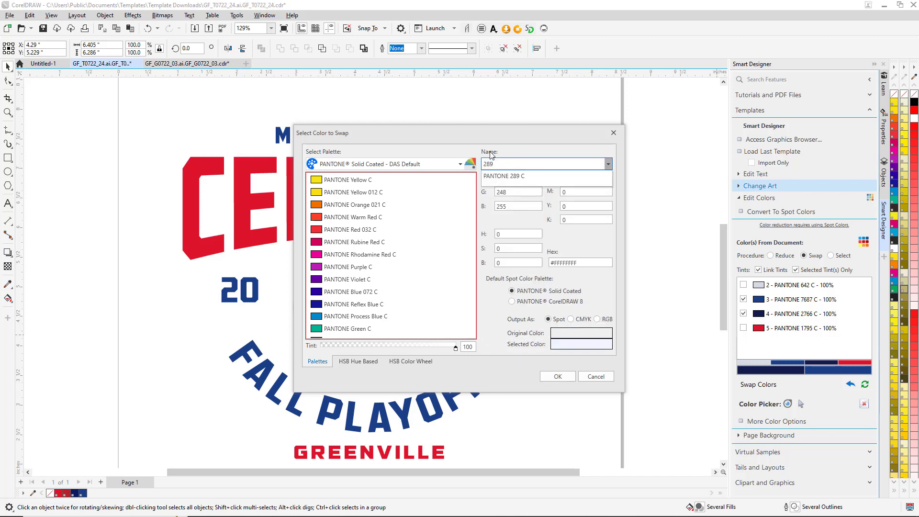
left_click(504, 176)
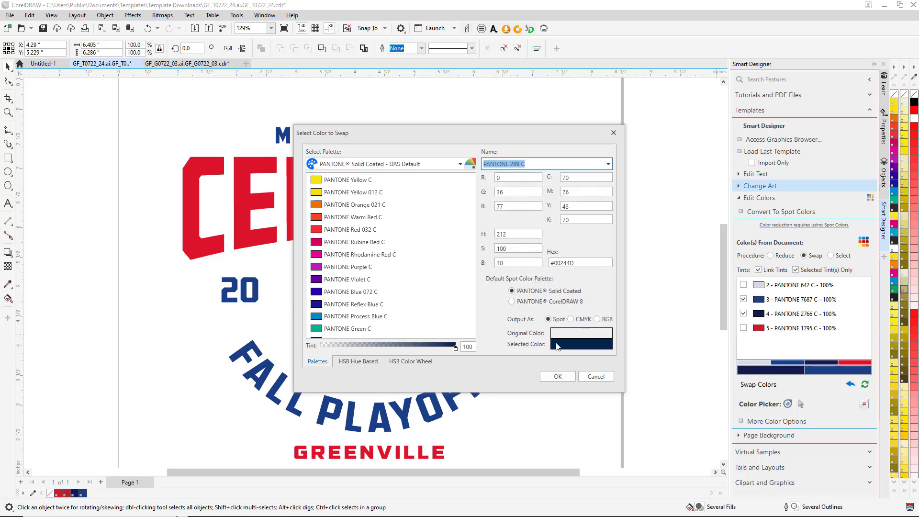
left_click(557, 376)
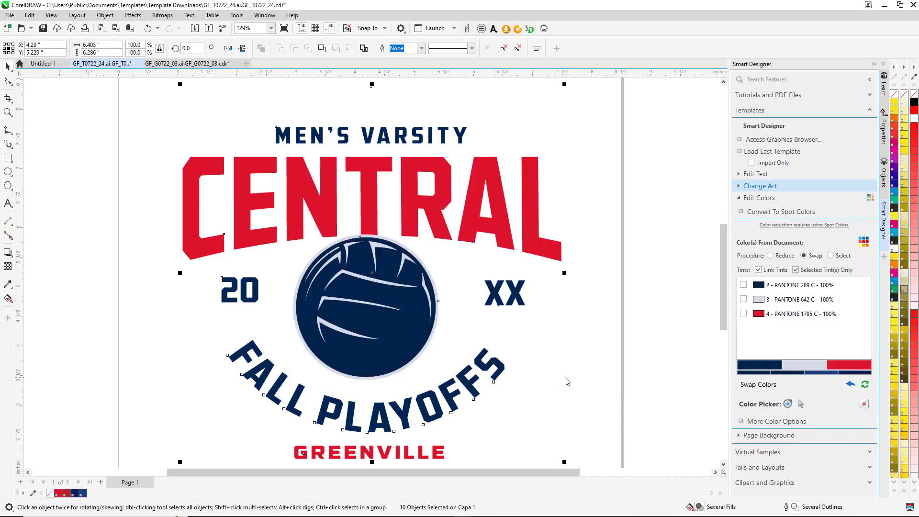
- Swap the red PANTONE 1795 C in the template for PANTONE Orange 021 C
left_click(744, 314)
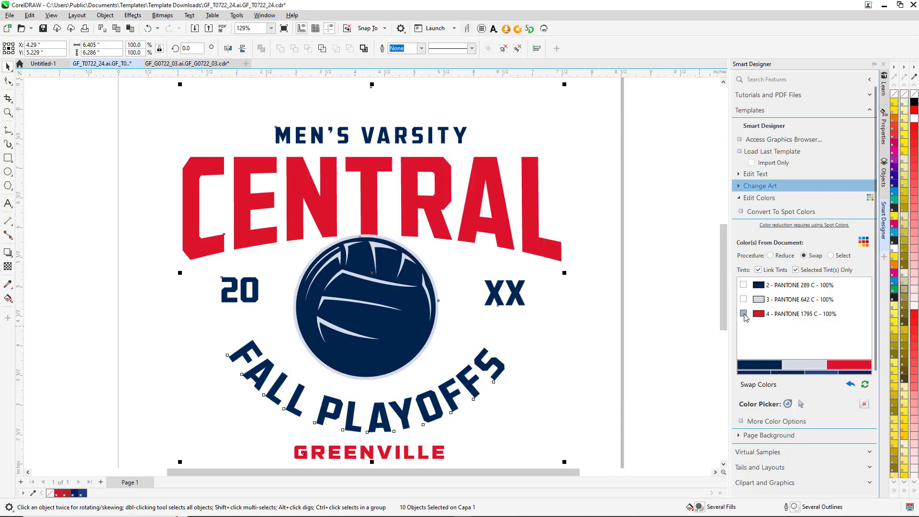
left_click(763, 385)
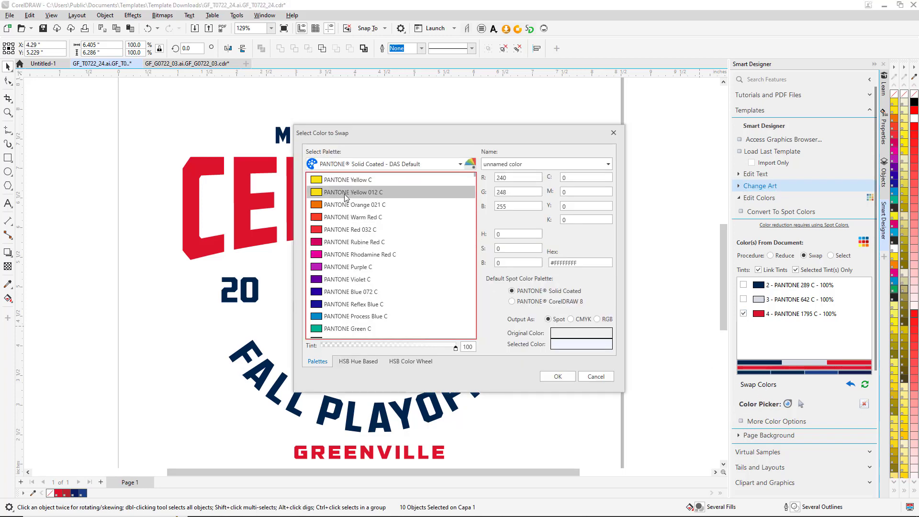
left_click(324, 206)
left_click(562, 376)
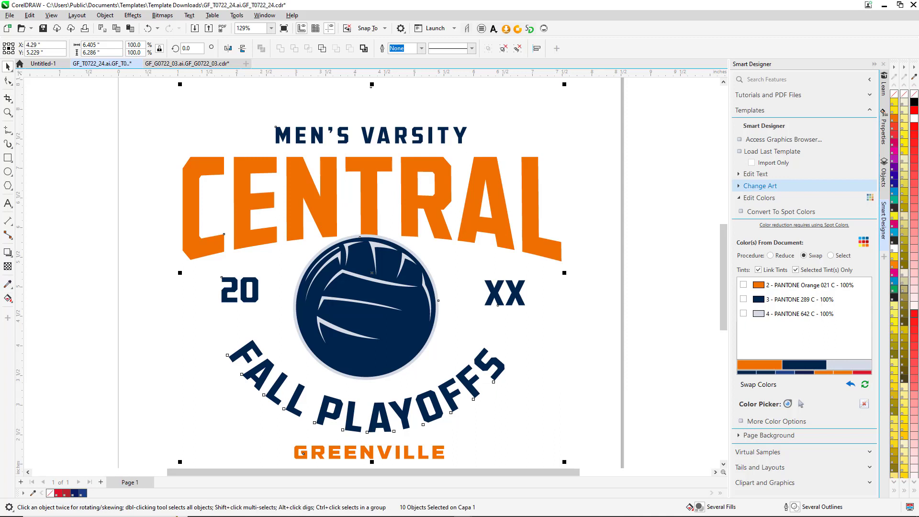
- Save the customized template as Central Volleyball in CDR format in the Template Downloads folder
left_click(8, 15)
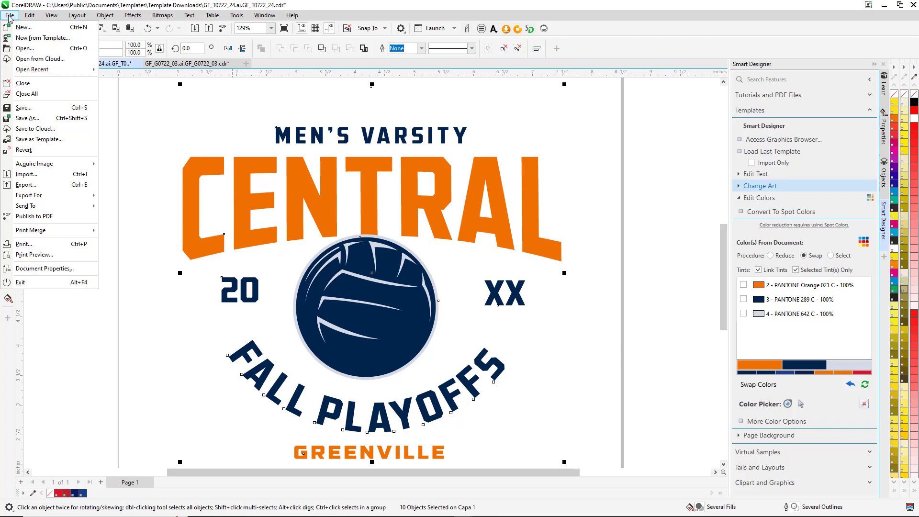
left_click(23, 108)
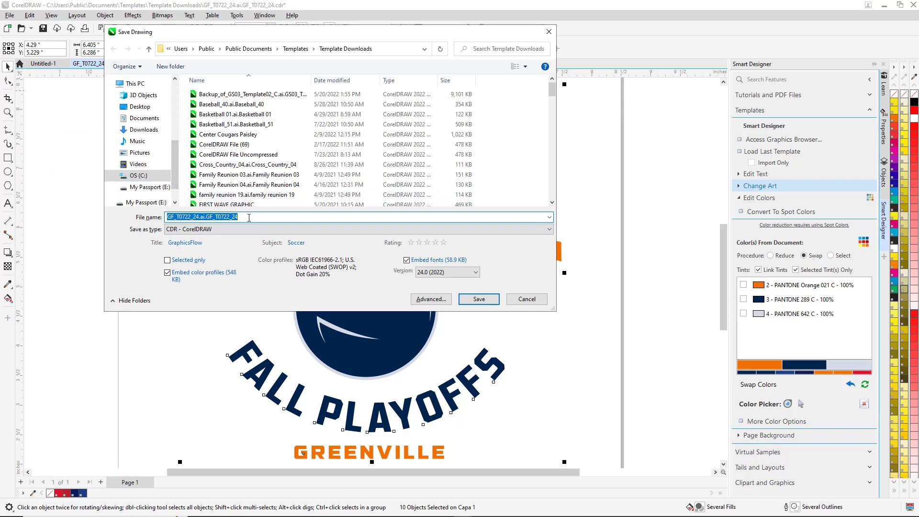
type("Cen")
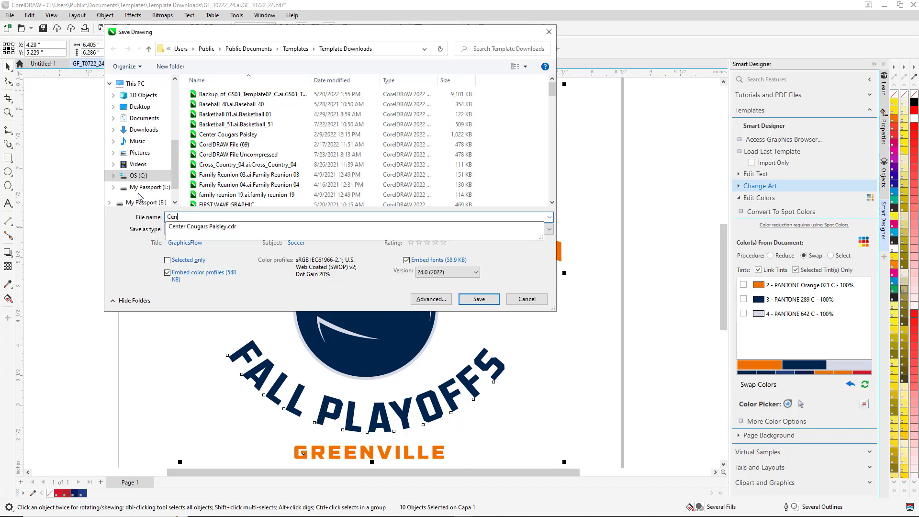
type("tral Volleyball")
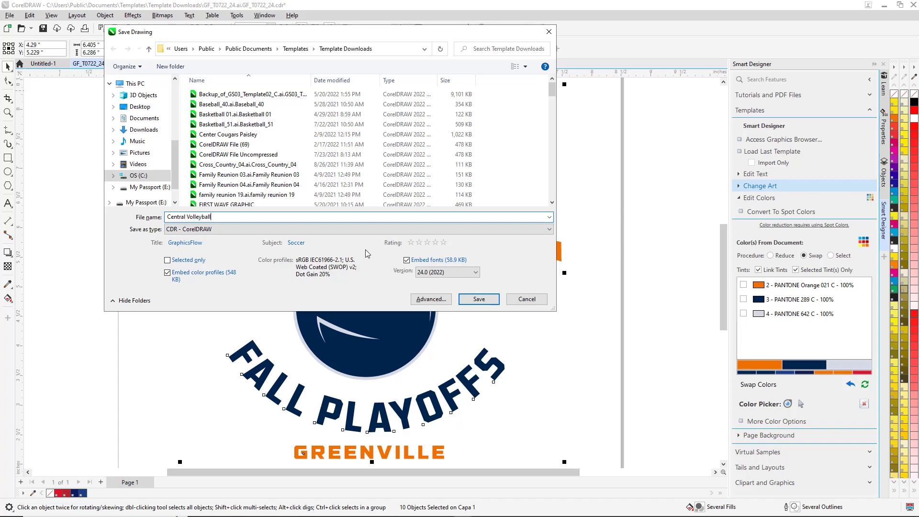
left_click(479, 299)
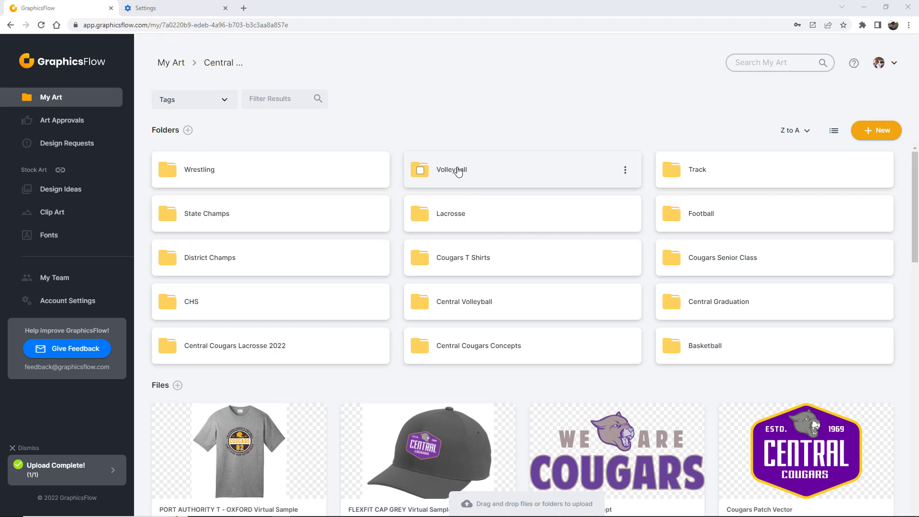
- In GraphicsFlow, open the Volleyball art folder and choose to add the new Central Volleyball CDR file to an art approval
left_click(458, 171)
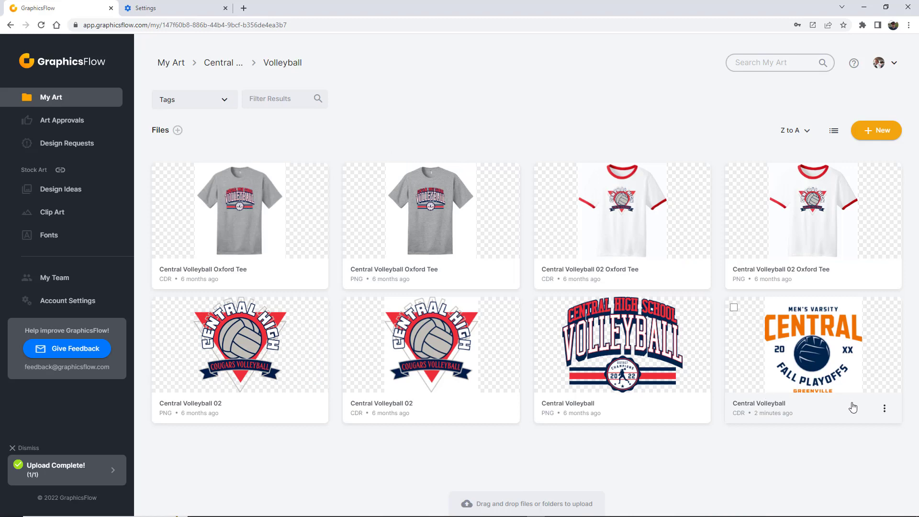
left_click(883, 409)
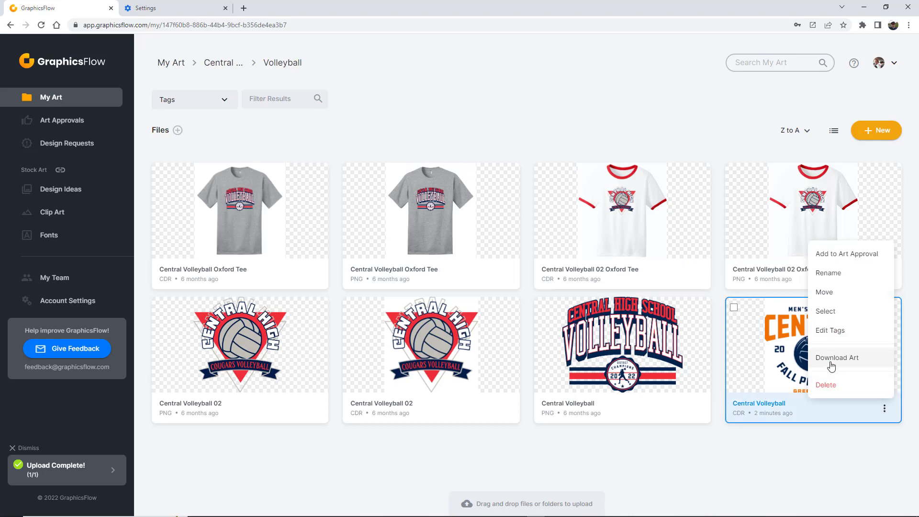
left_click(309, 458)
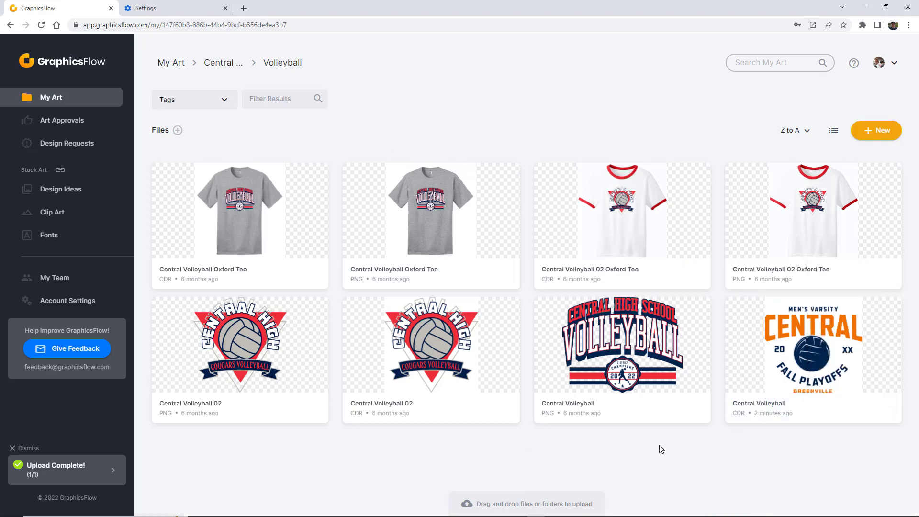
left_click(885, 408)
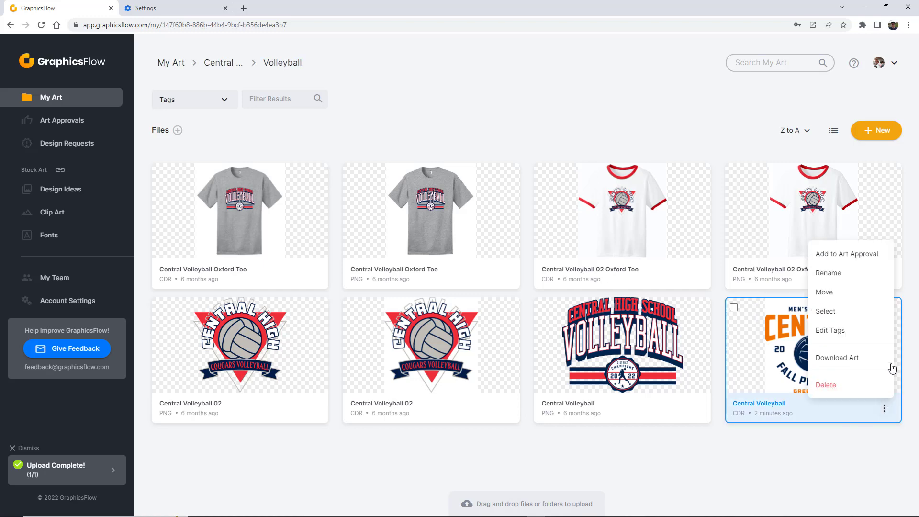
left_click(827, 253)
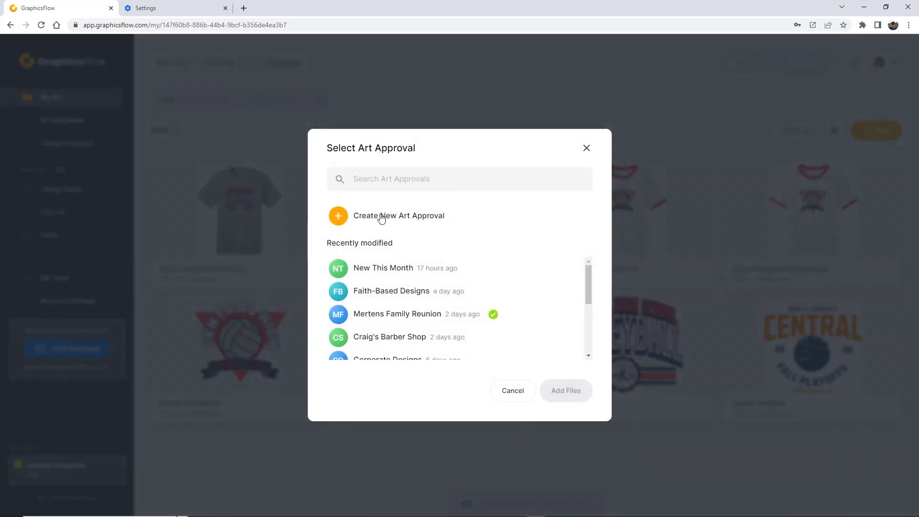
- Create a new art approval named Central Volleyball and add the selected file to it
left_click(381, 217)
left_click(343, 240)
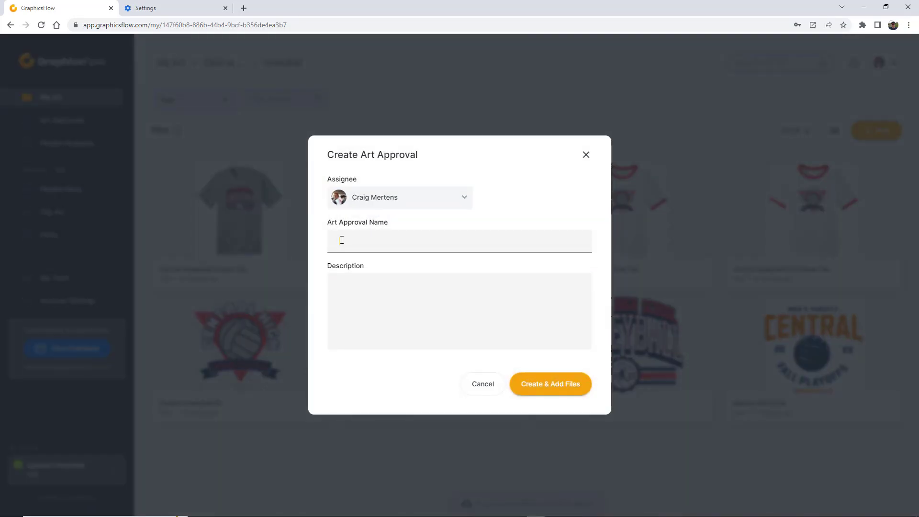
type("Central Volleyball")
left_click(533, 383)
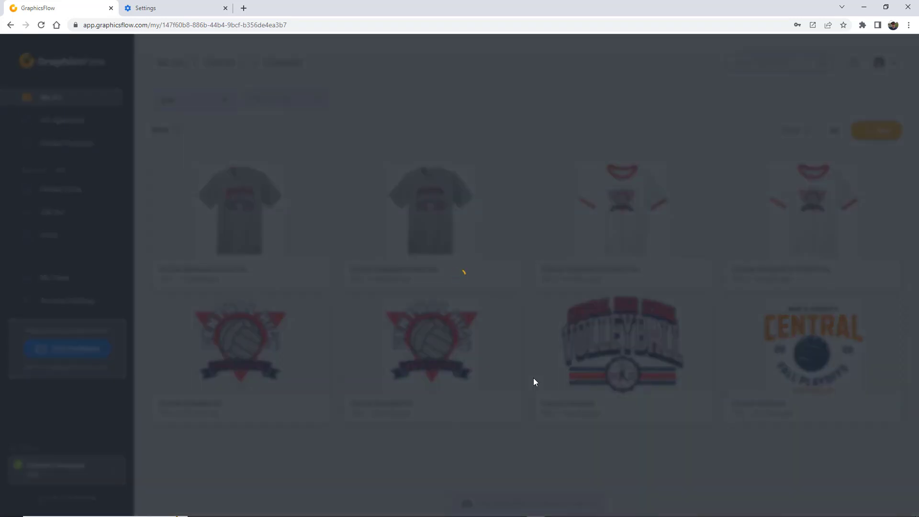